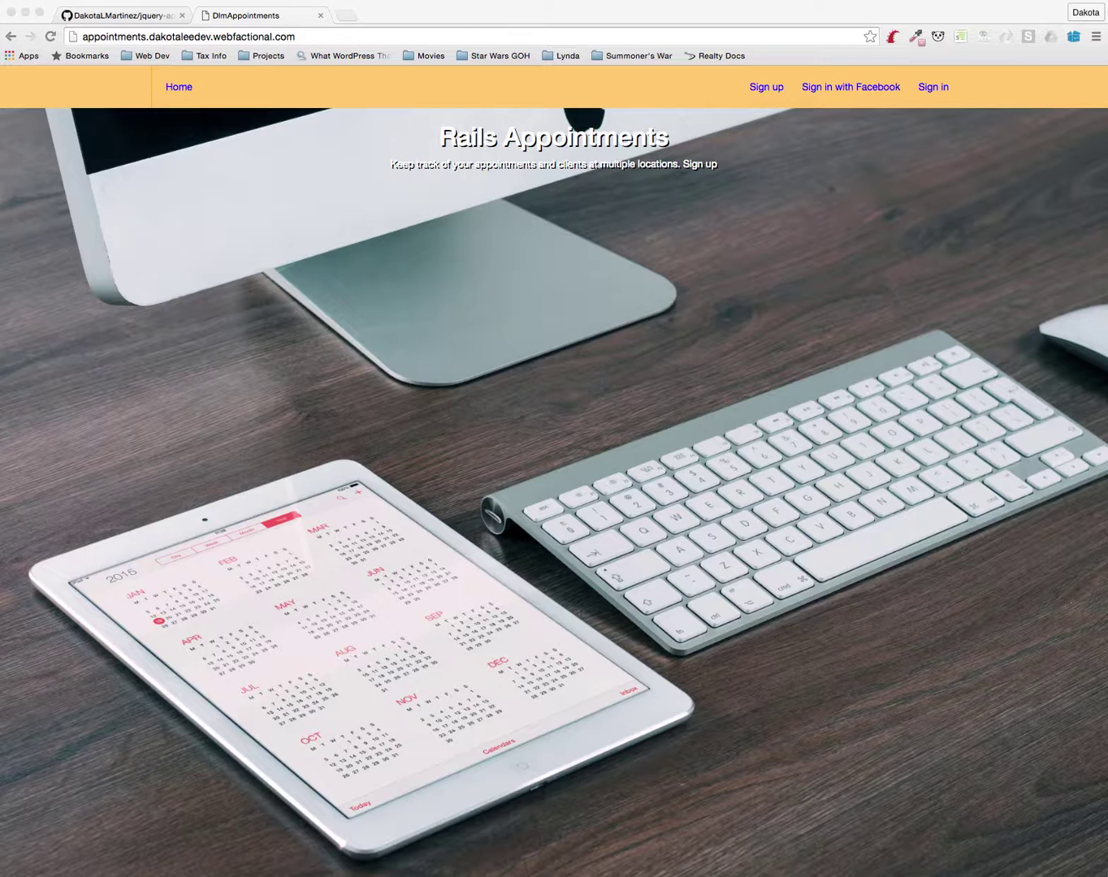
Choose 'Sign in with Facebook' on the Rails Appointments home page
click(850, 88)
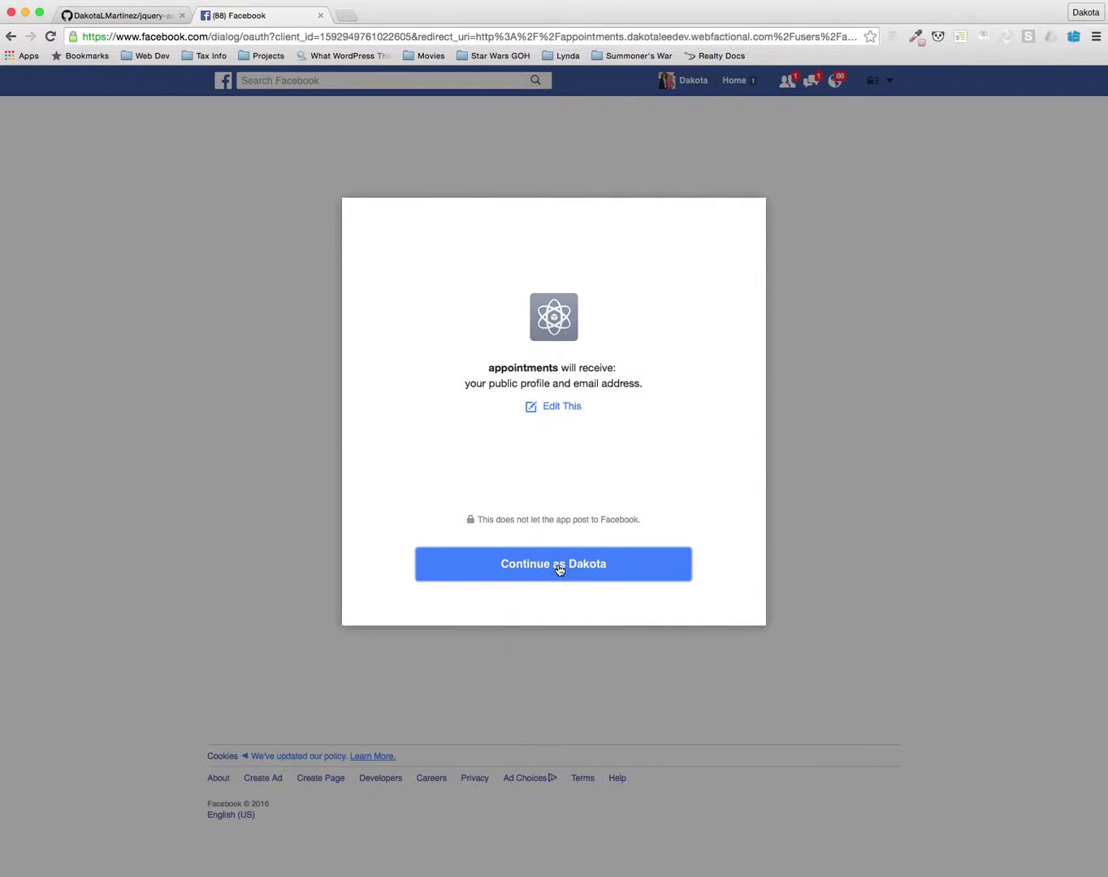
Approve the Facebook permission request to reach the empty Jun 13–19 calendar
click(559, 571)
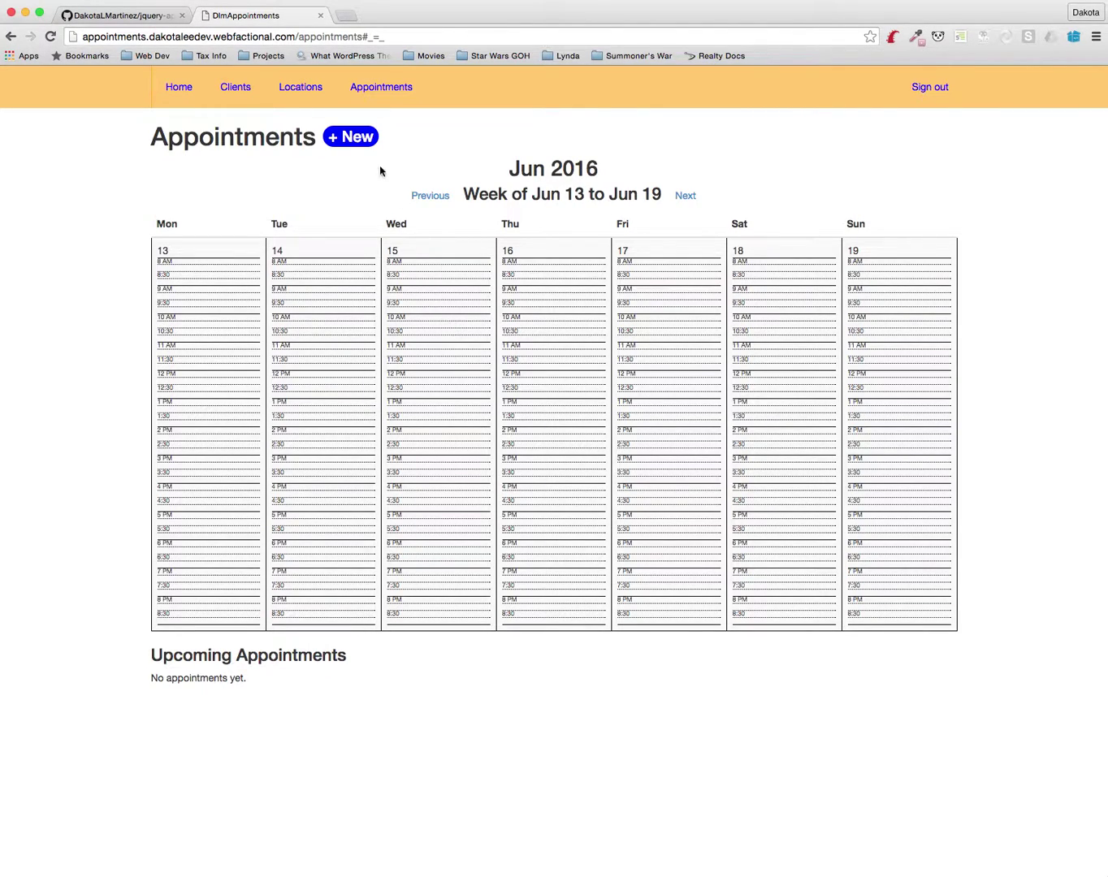
Start a new appointment for client James dated June 13
click(338, 143)
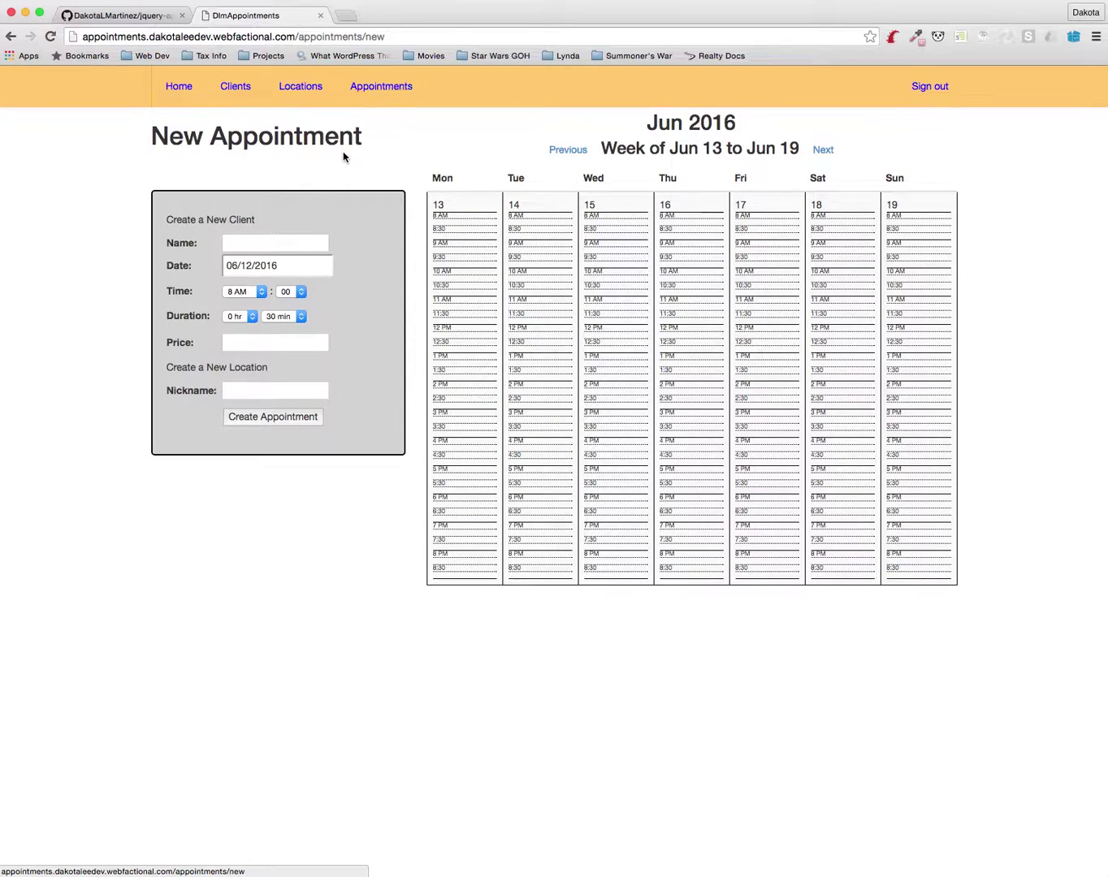
click(294, 243)
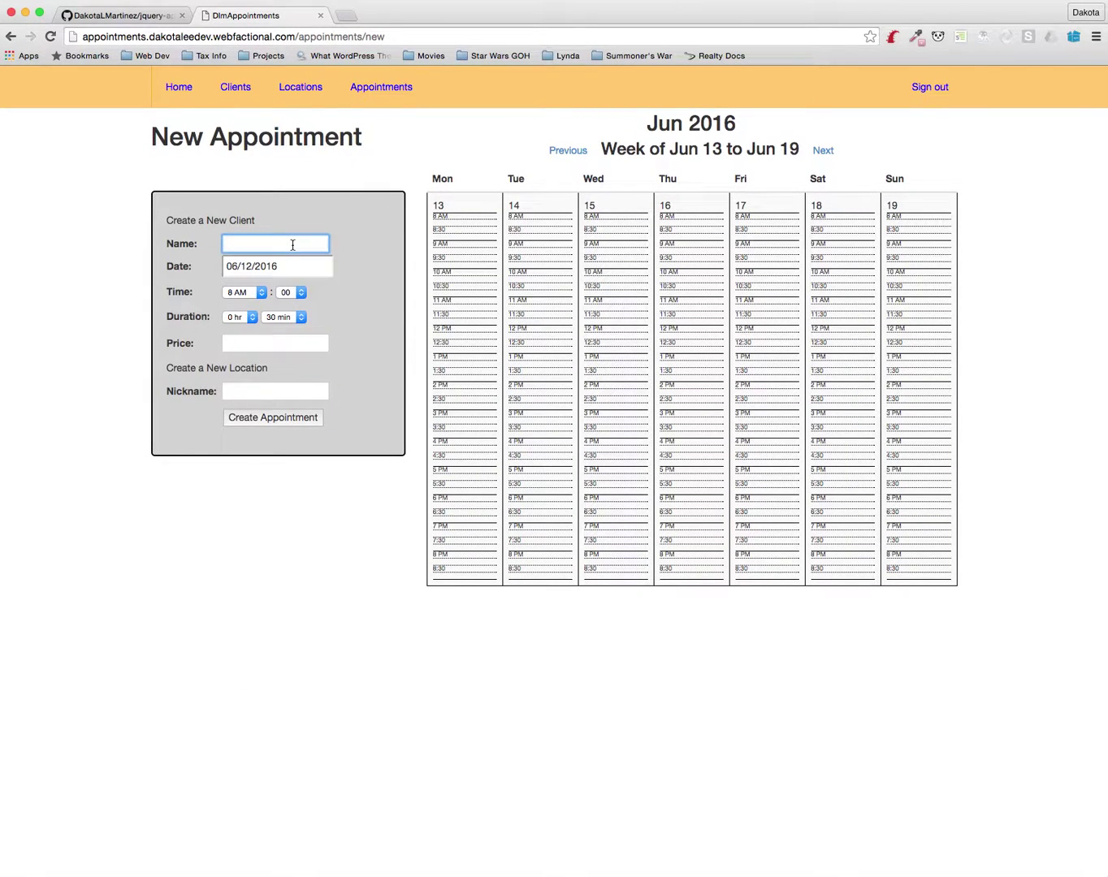
text(Jame)
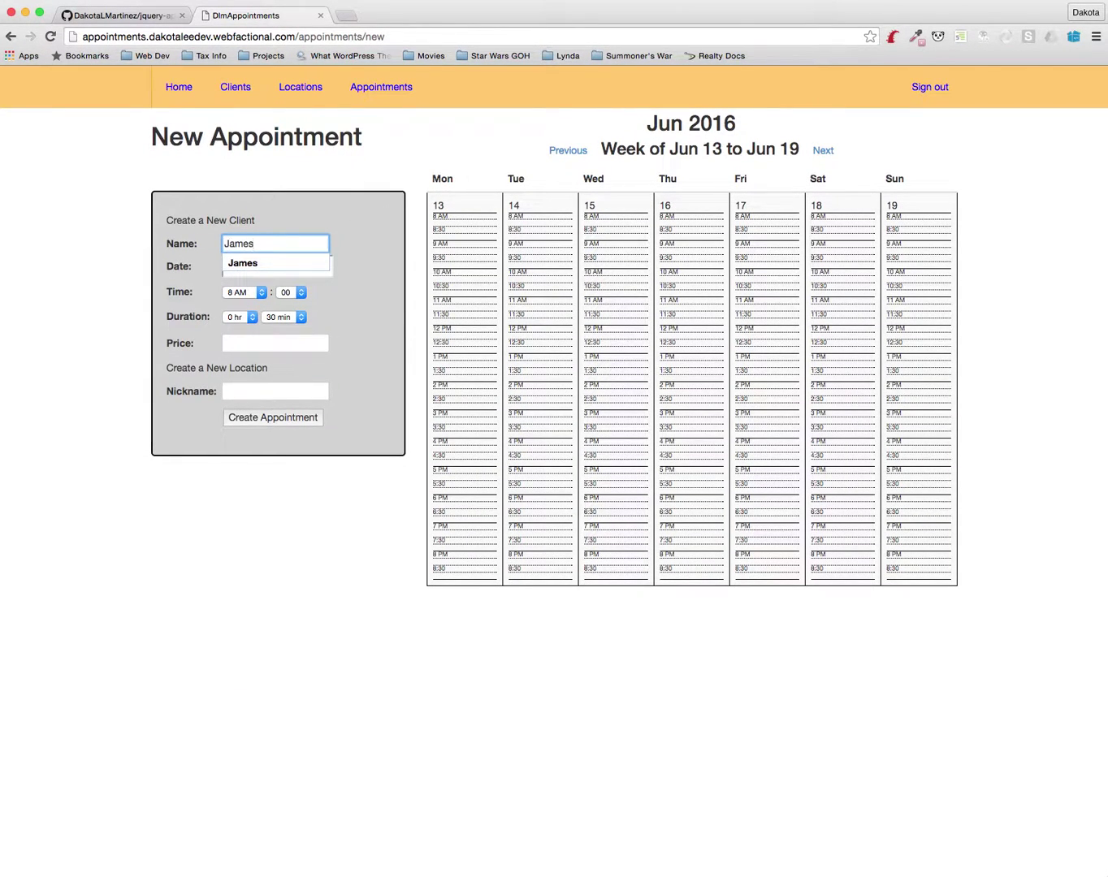
text(s)
key(Tab)
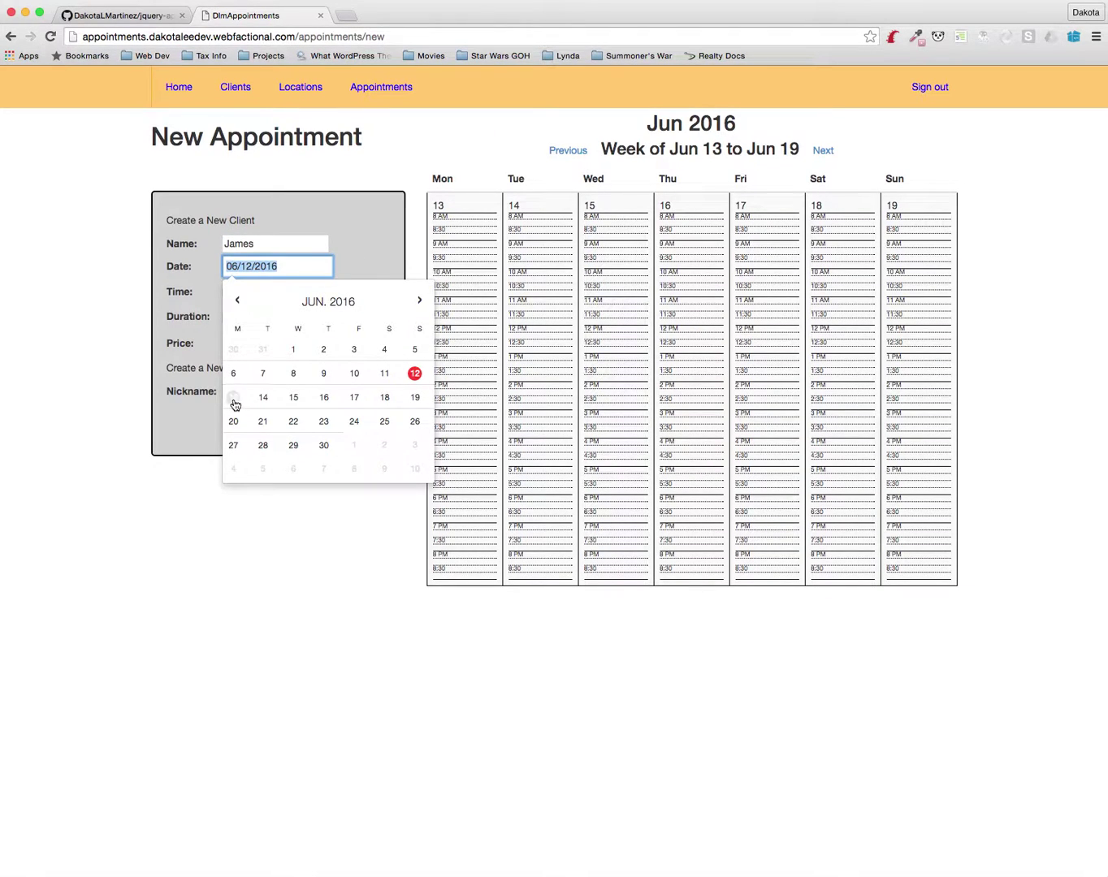
click(233, 398)
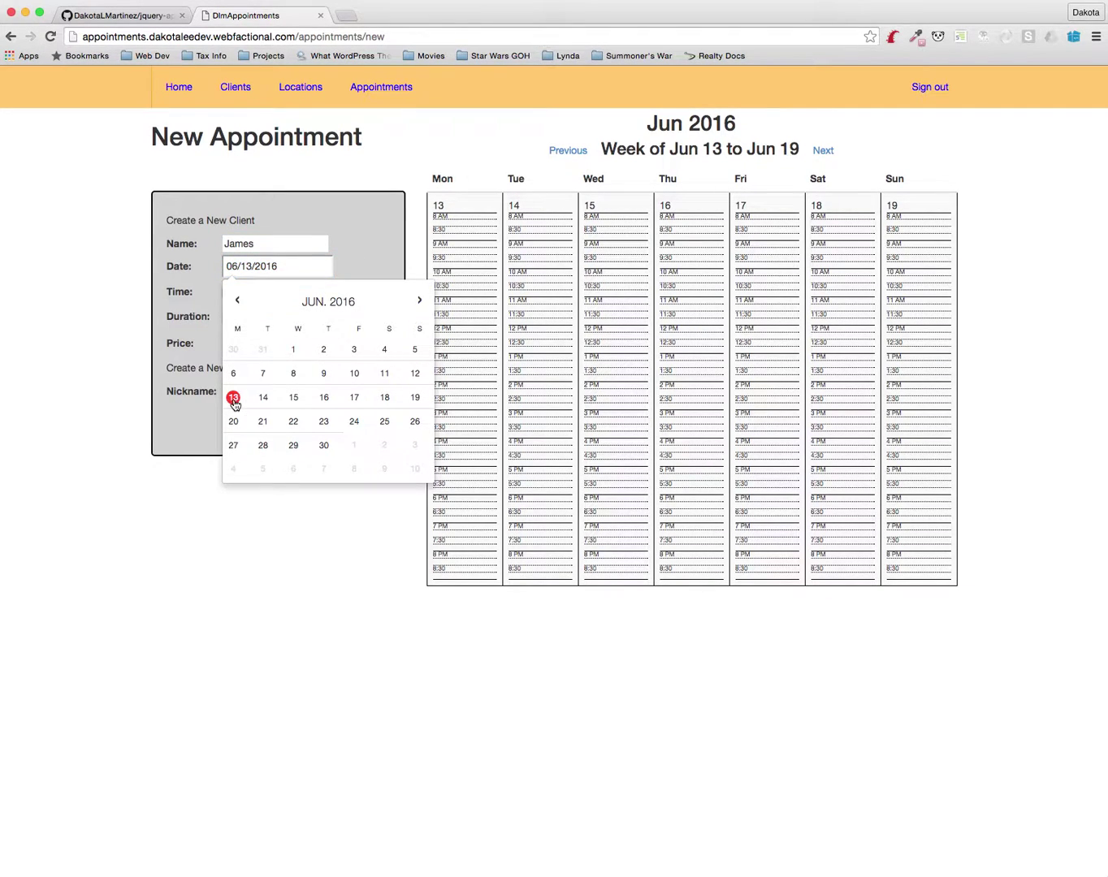
click(350, 258)
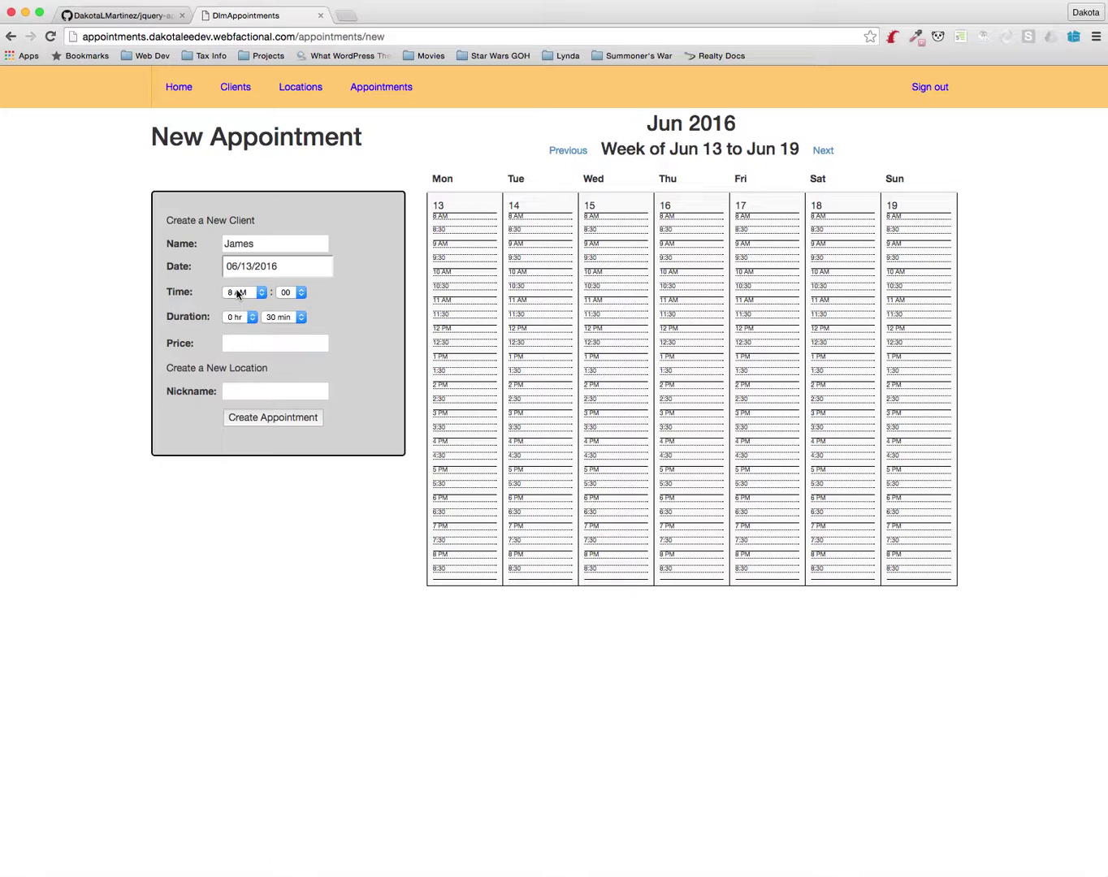
Set James's lesson to 2 PM, price 65, at new location Santa Monica Music, and create it
click(238, 294)
click(303, 294)
key(2)
click(268, 345)
text(65)
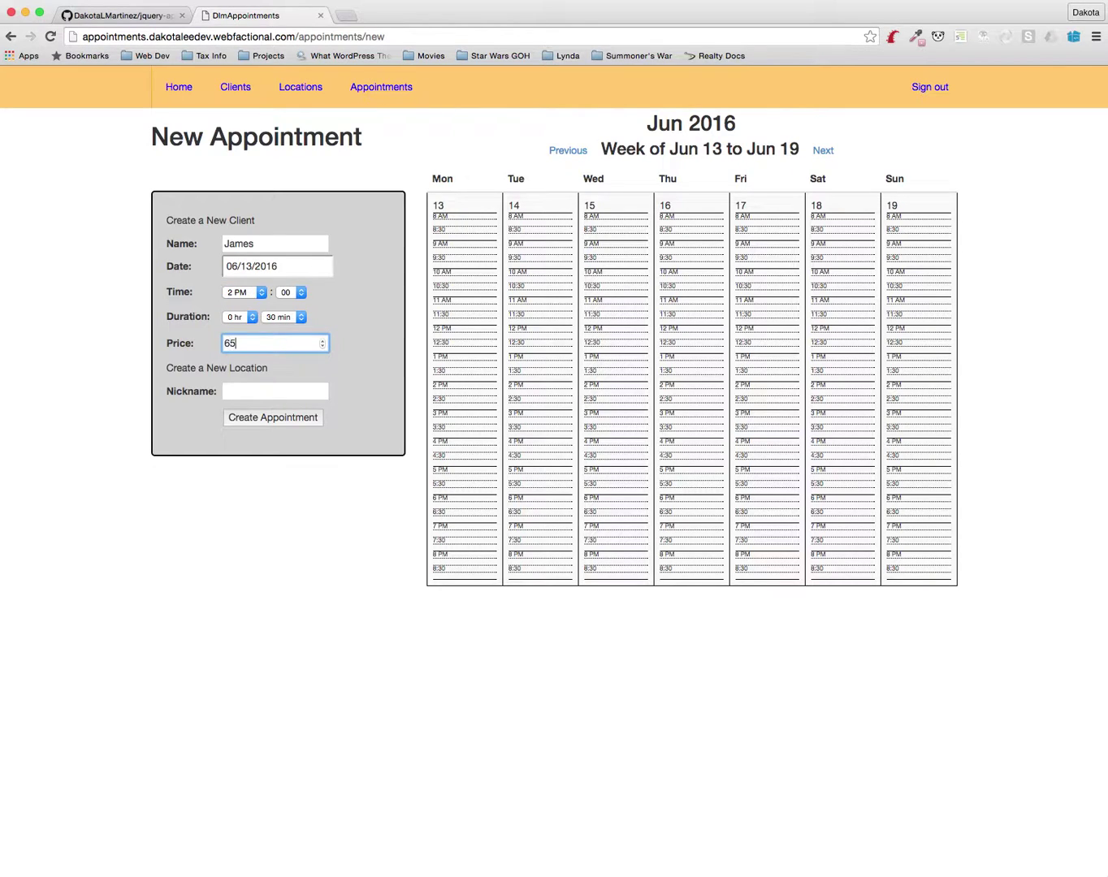
key(Tab)
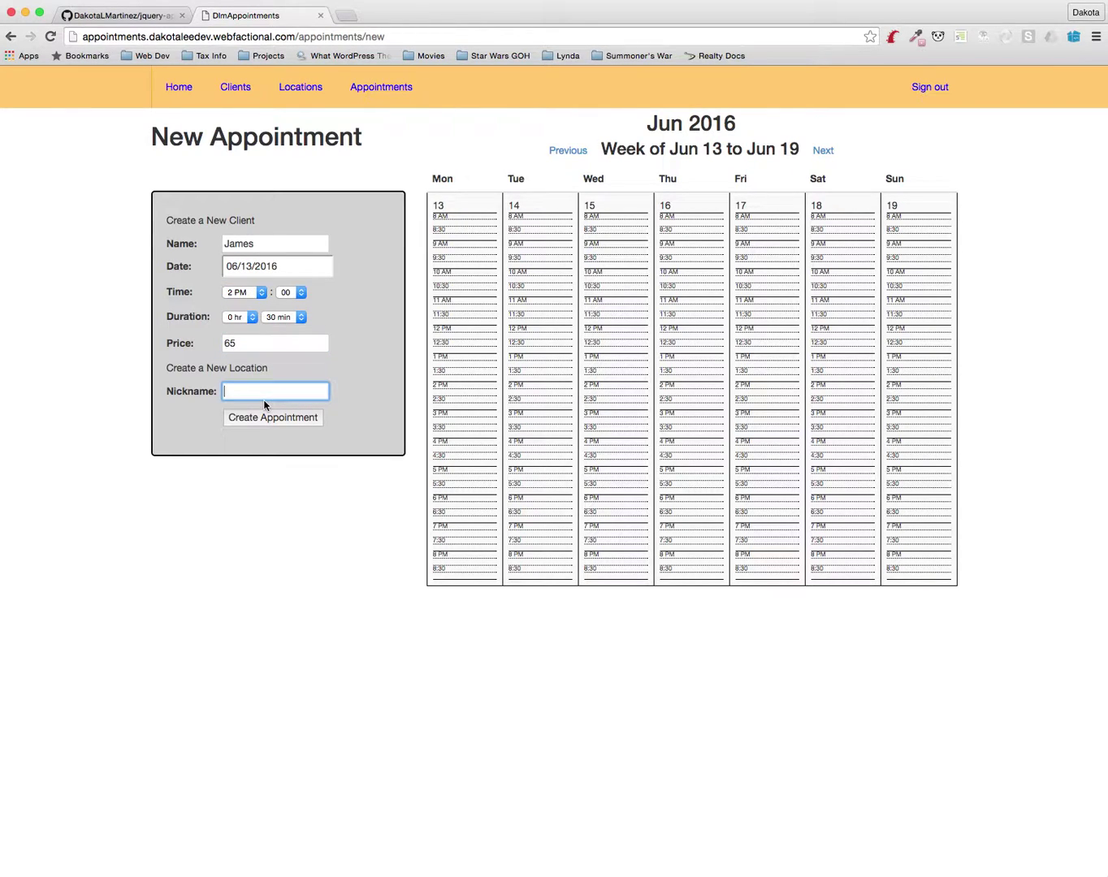
text(Santa Monica Music)
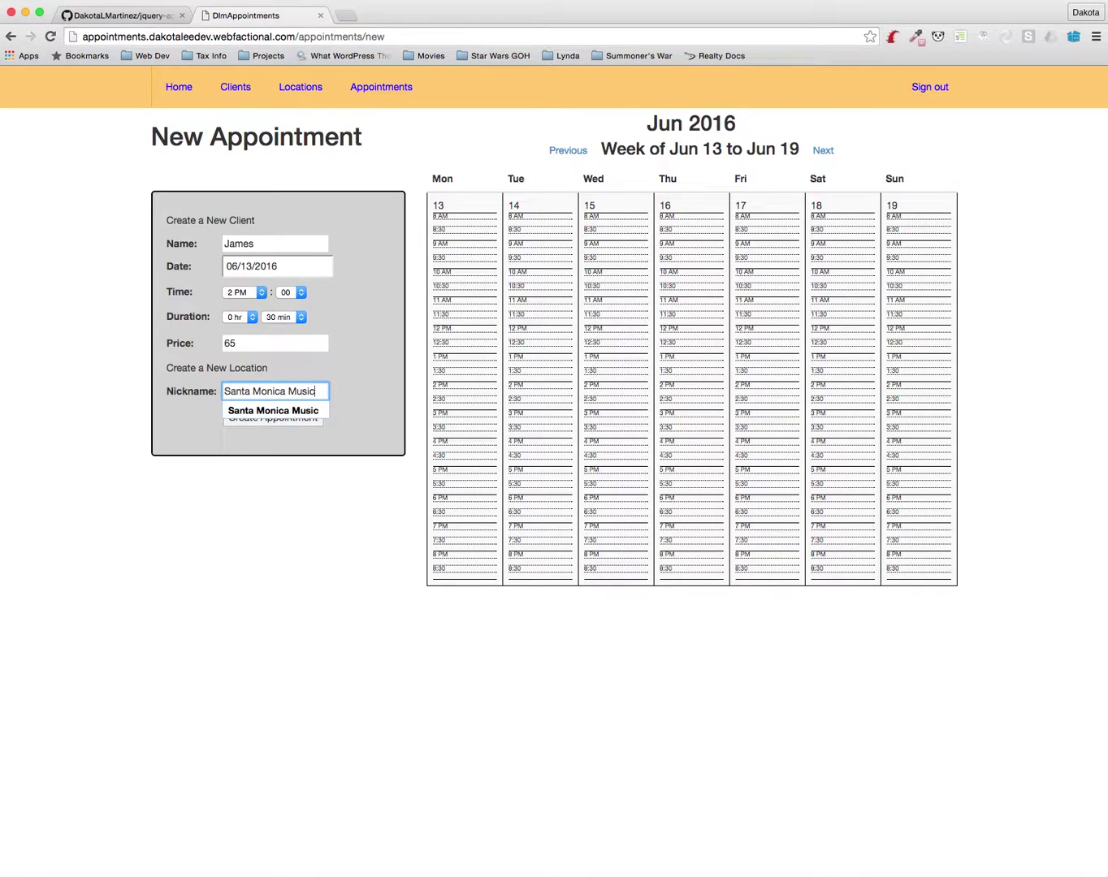
click(263, 403)
click(244, 423)
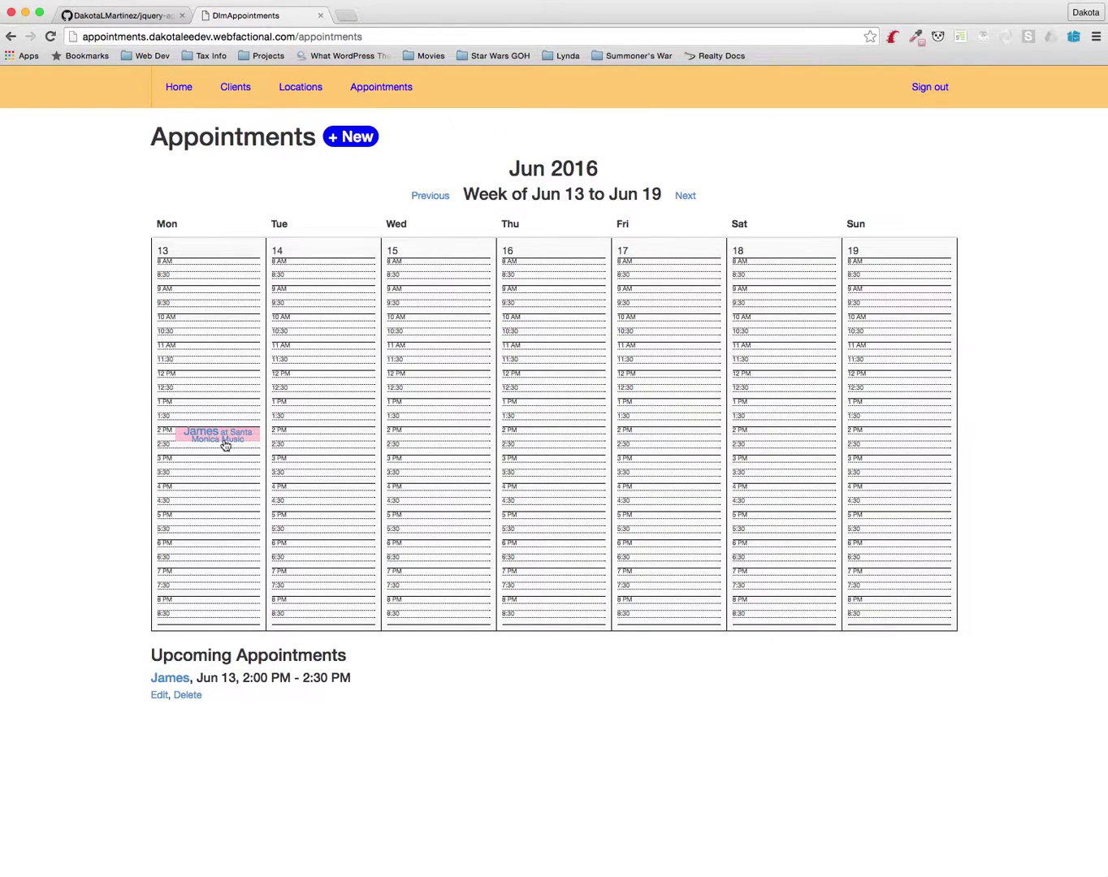
click(350, 139)
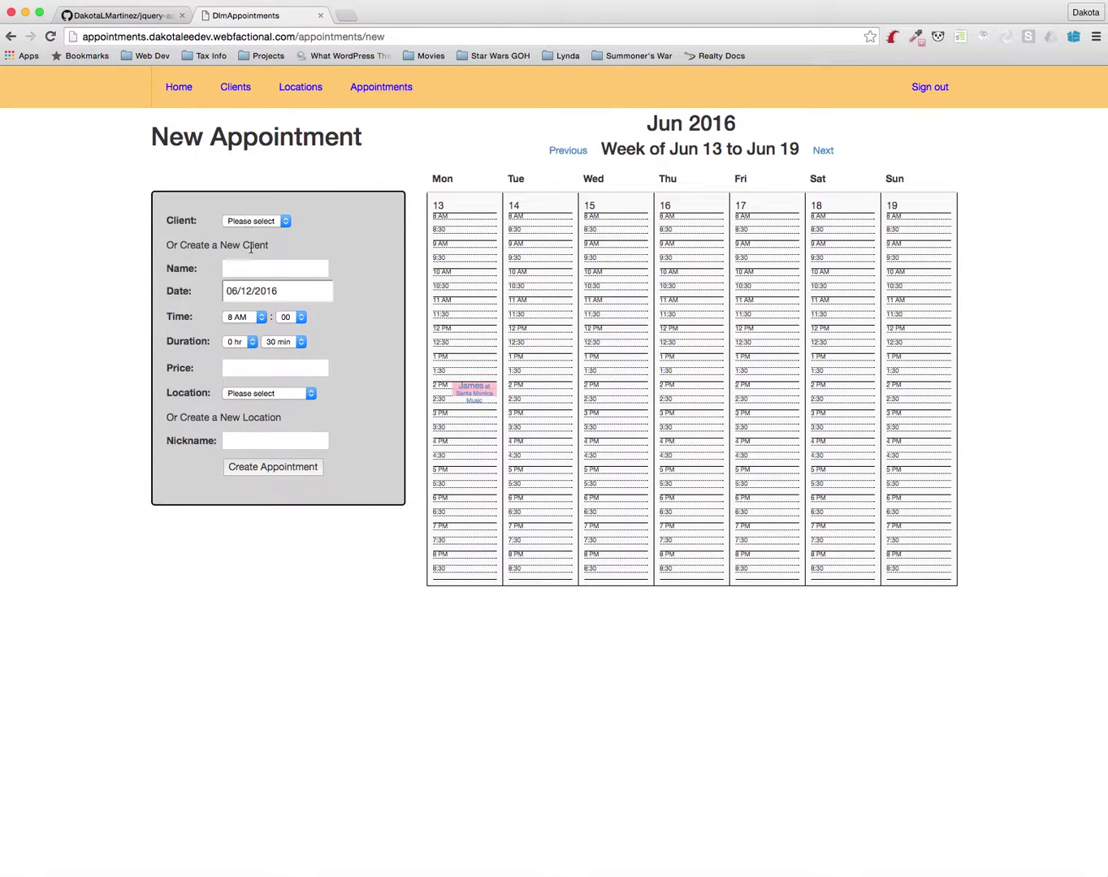
Check the client and location lists, then enter new client Amy
click(251, 265)
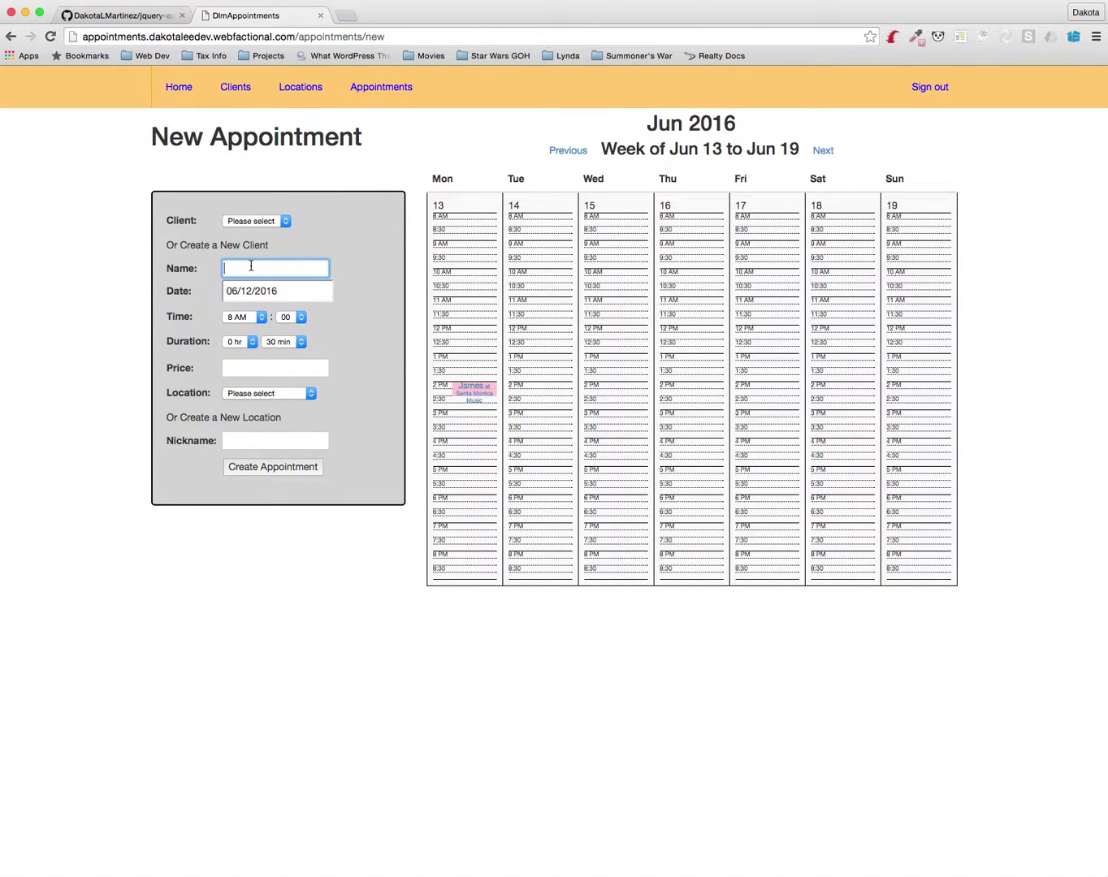
click(255, 221)
click(176, 220)
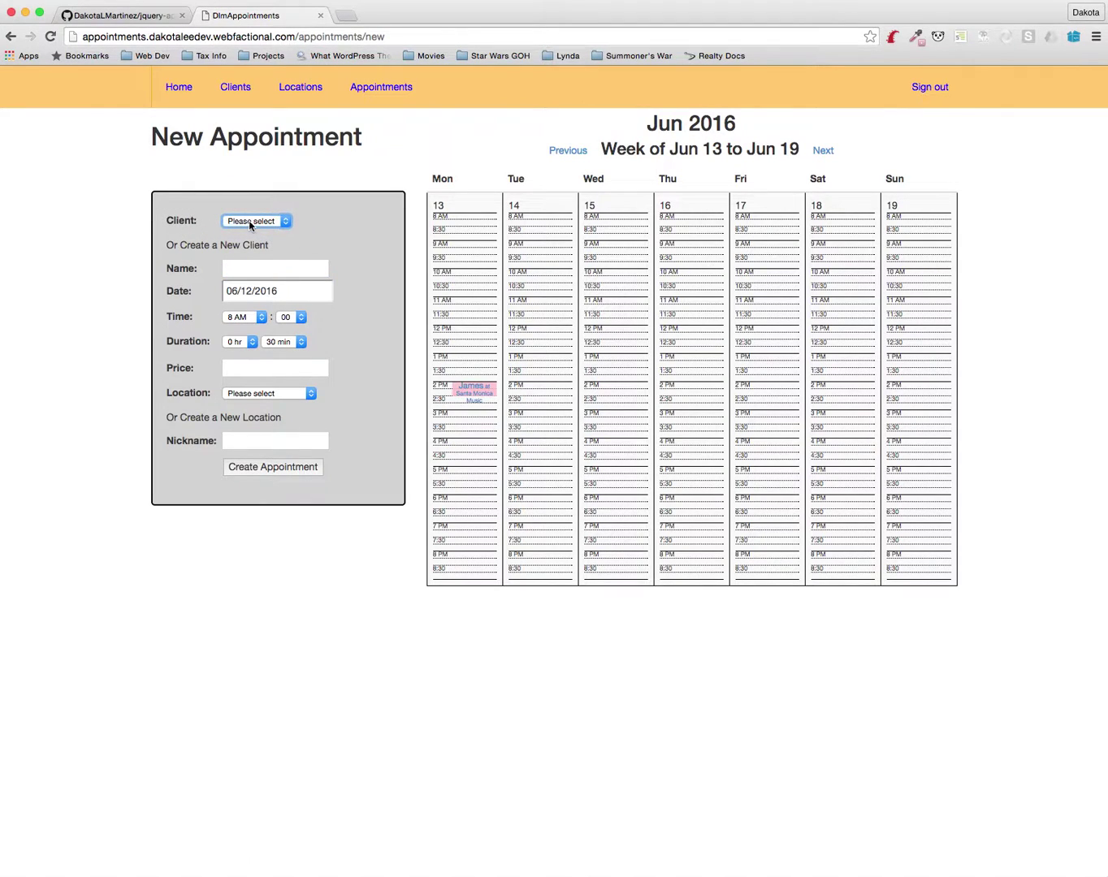
click(243, 391)
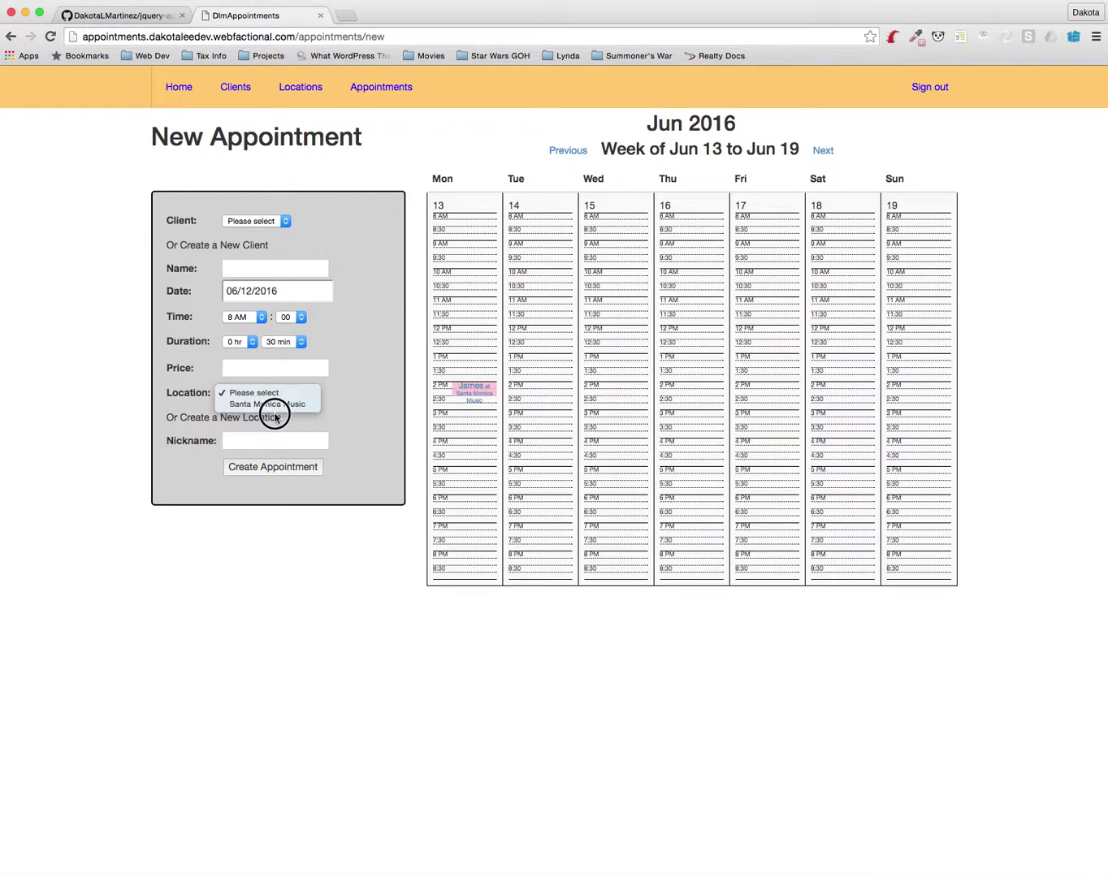
click(281, 436)
click(256, 268)
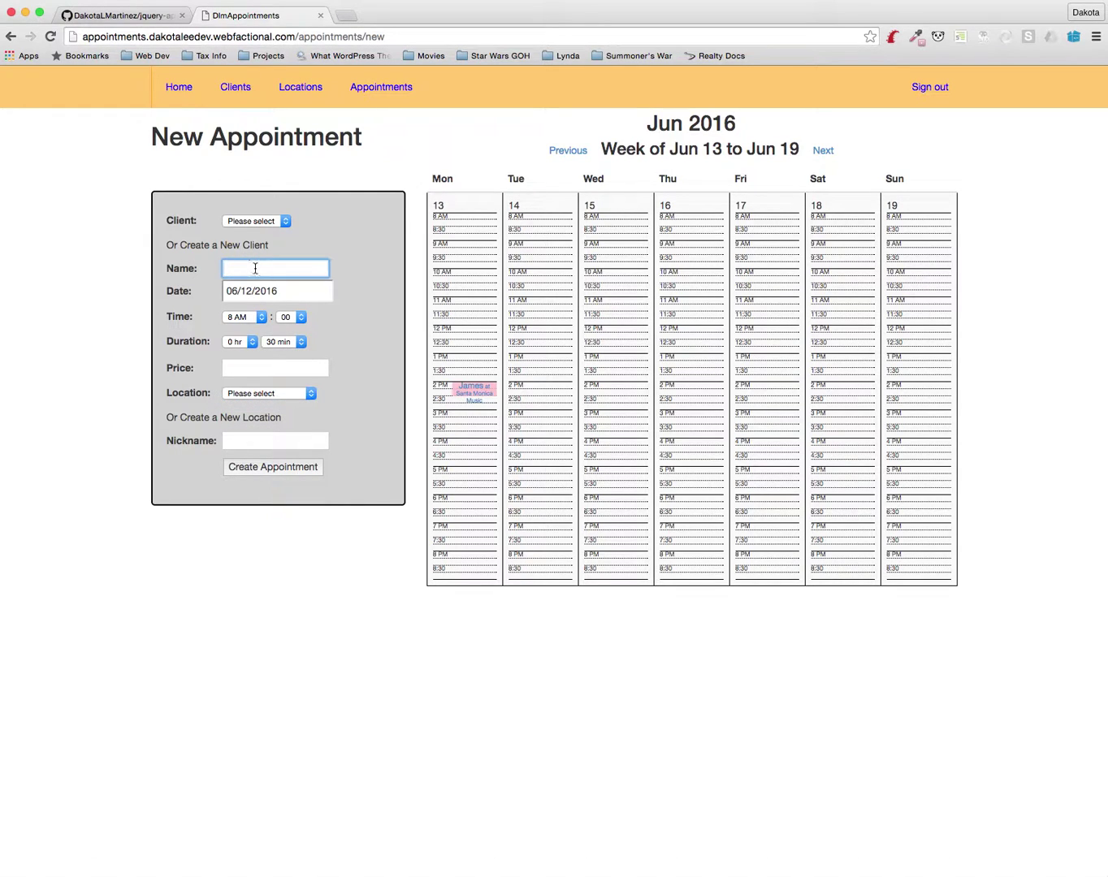
text(Amy)
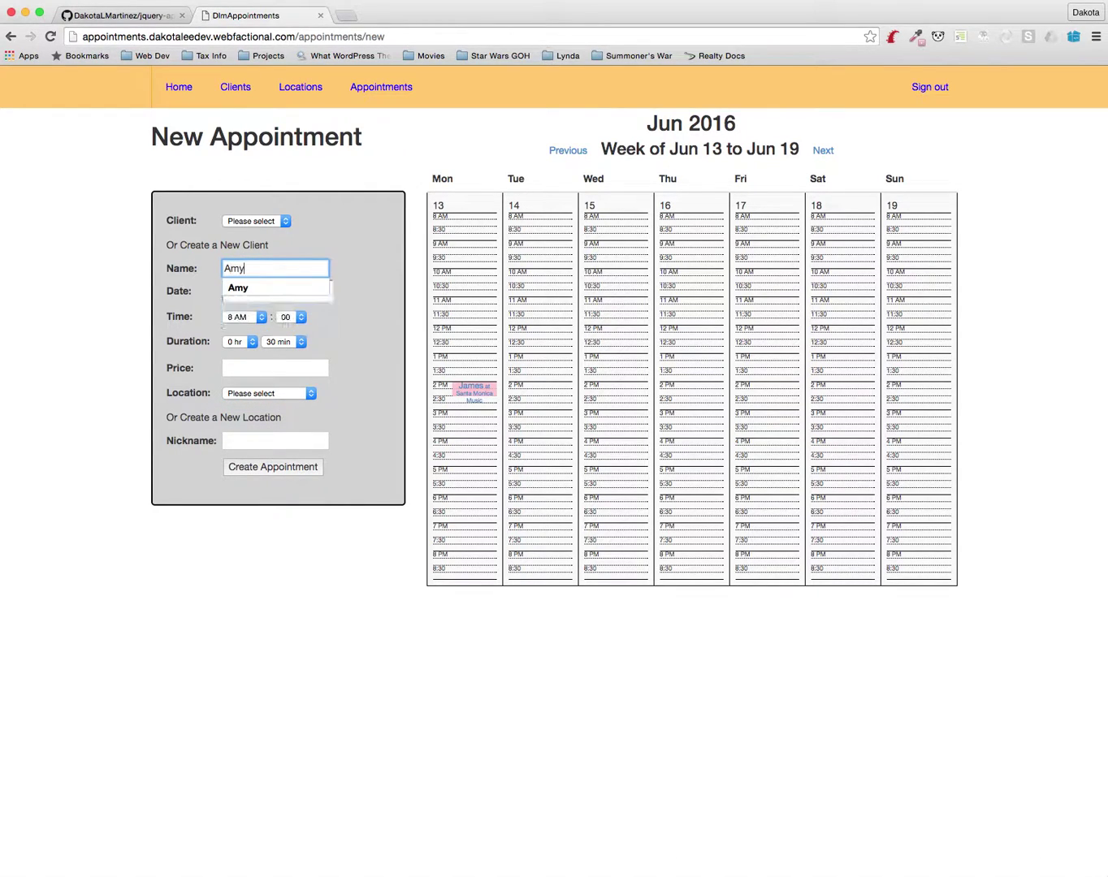
key(Tab)
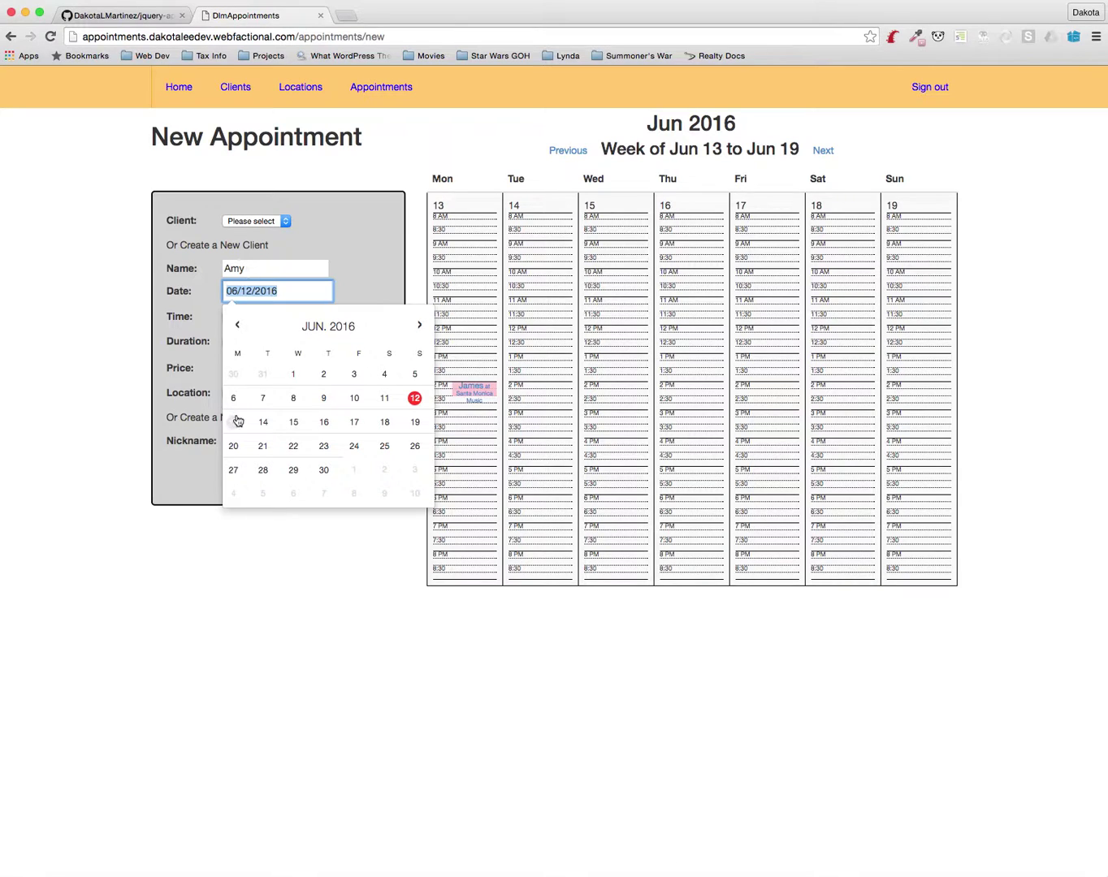
Schedule Amy's lesson for June 13 at 11 AM lasting 1 hour
click(234, 421)
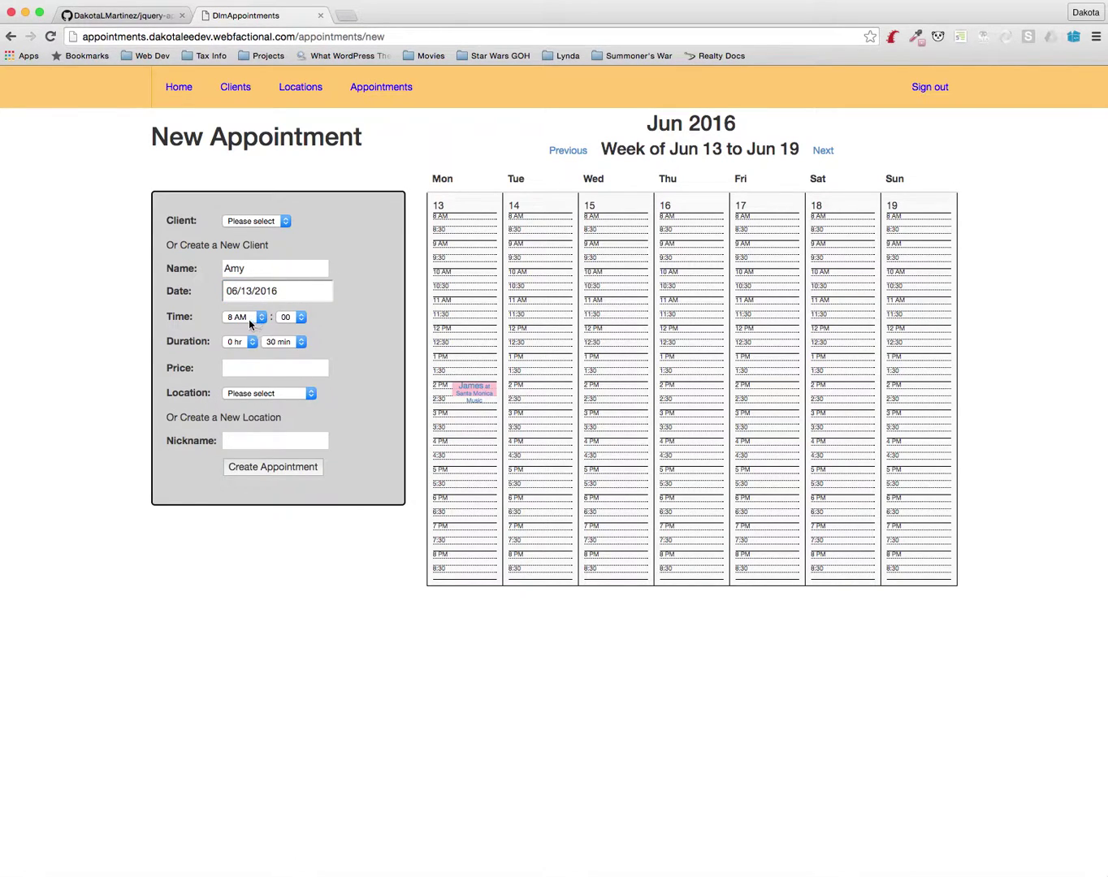
click(250, 318)
click(246, 353)
click(243, 345)
click(245, 353)
click(281, 342)
click(283, 327)
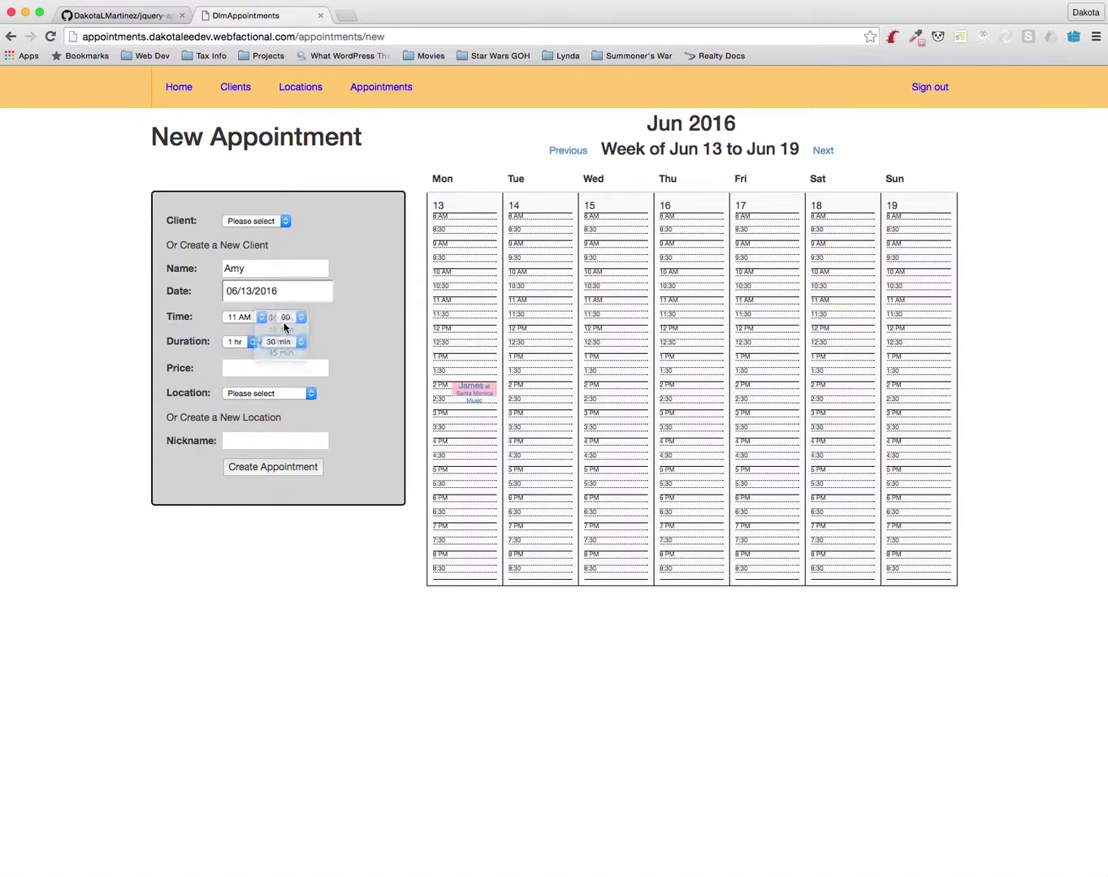
Price Amy's lesson at 95, set location Culver City Music, and save it
click(262, 367)
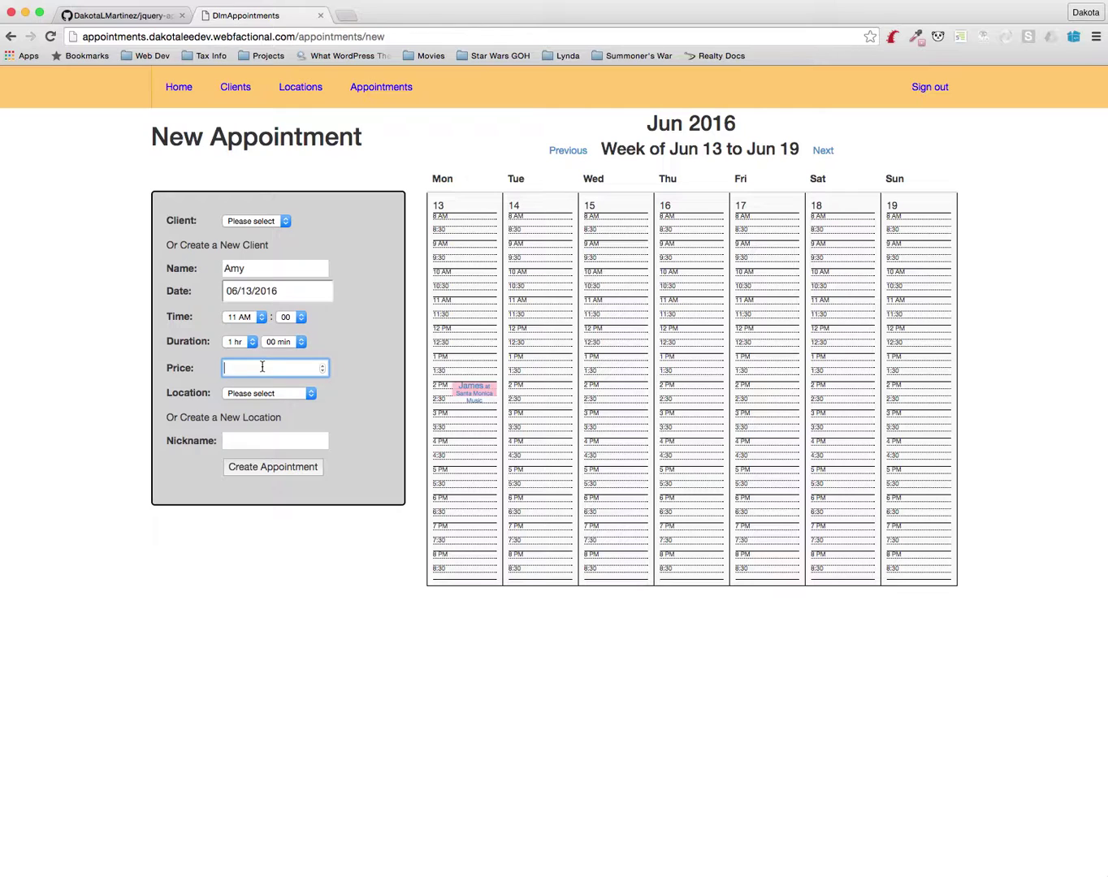
text(95)
key(Tab)
click(265, 394)
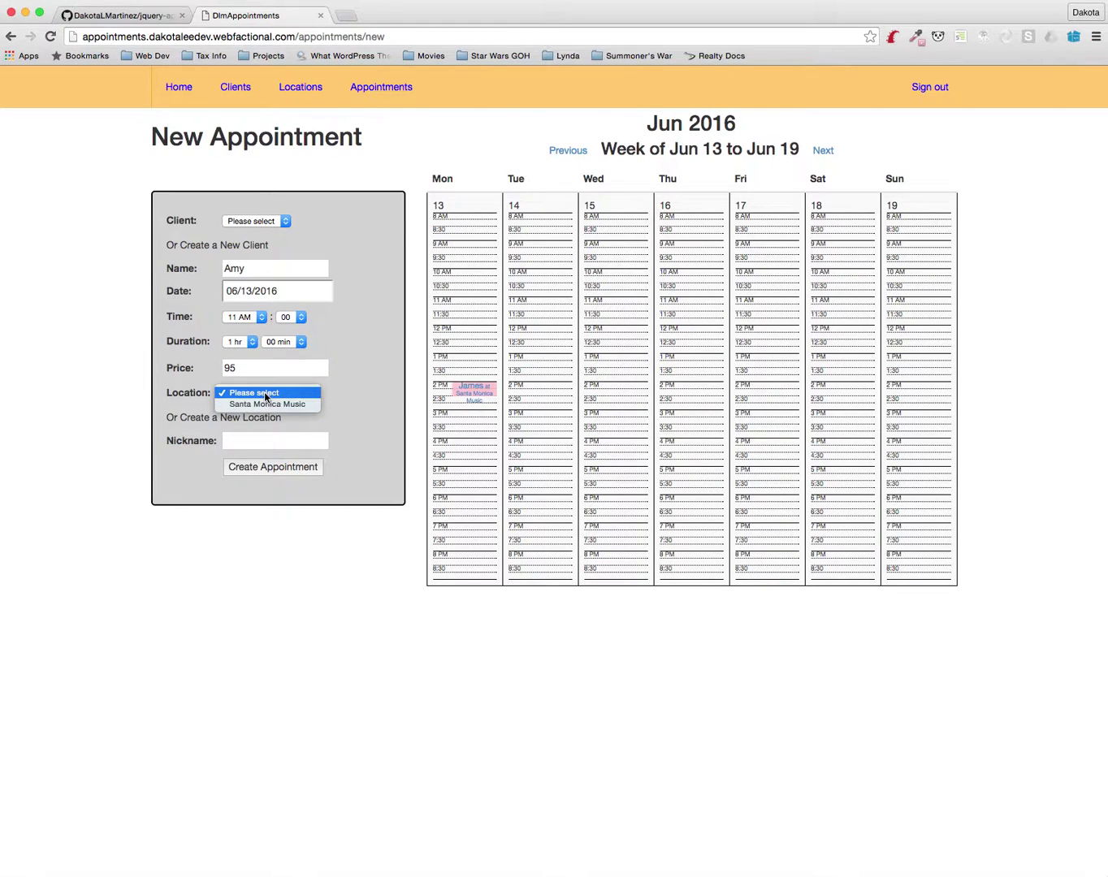
click(407, 388)
click(278, 436)
text(C)
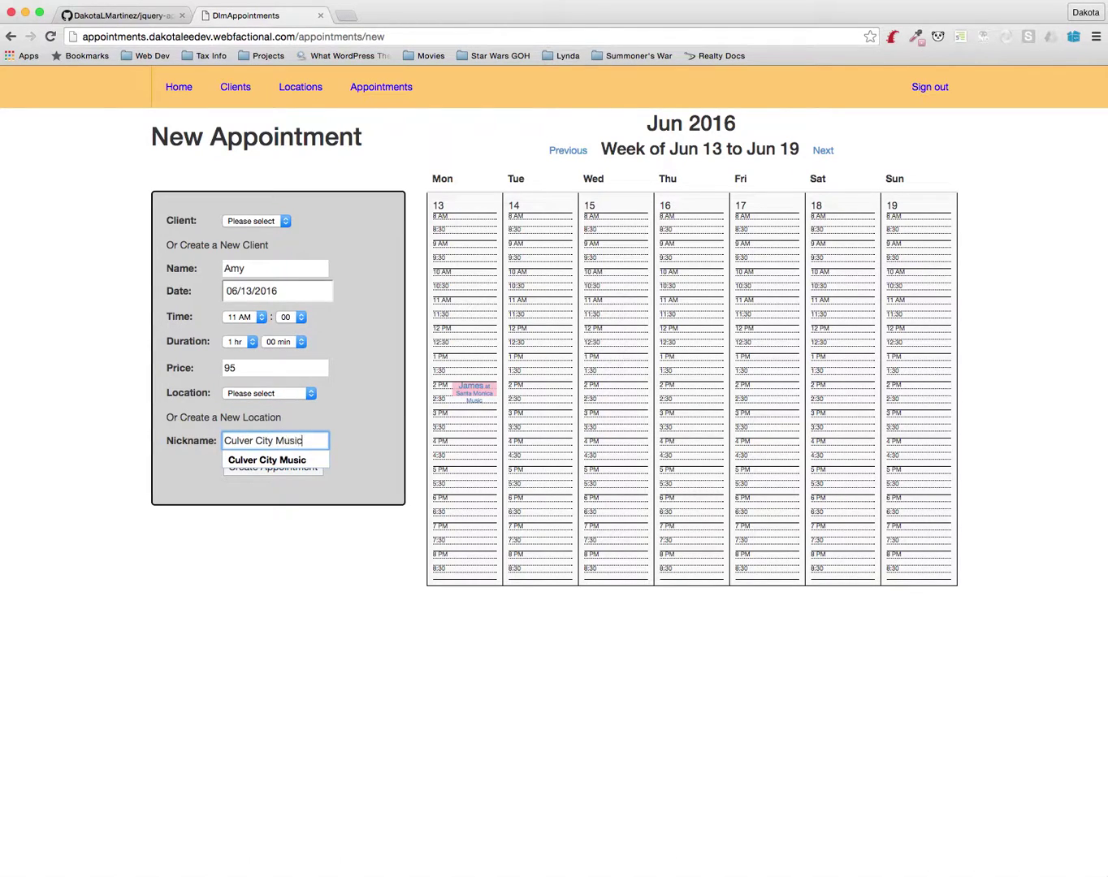
text(ulver City Music)
click(273, 467)
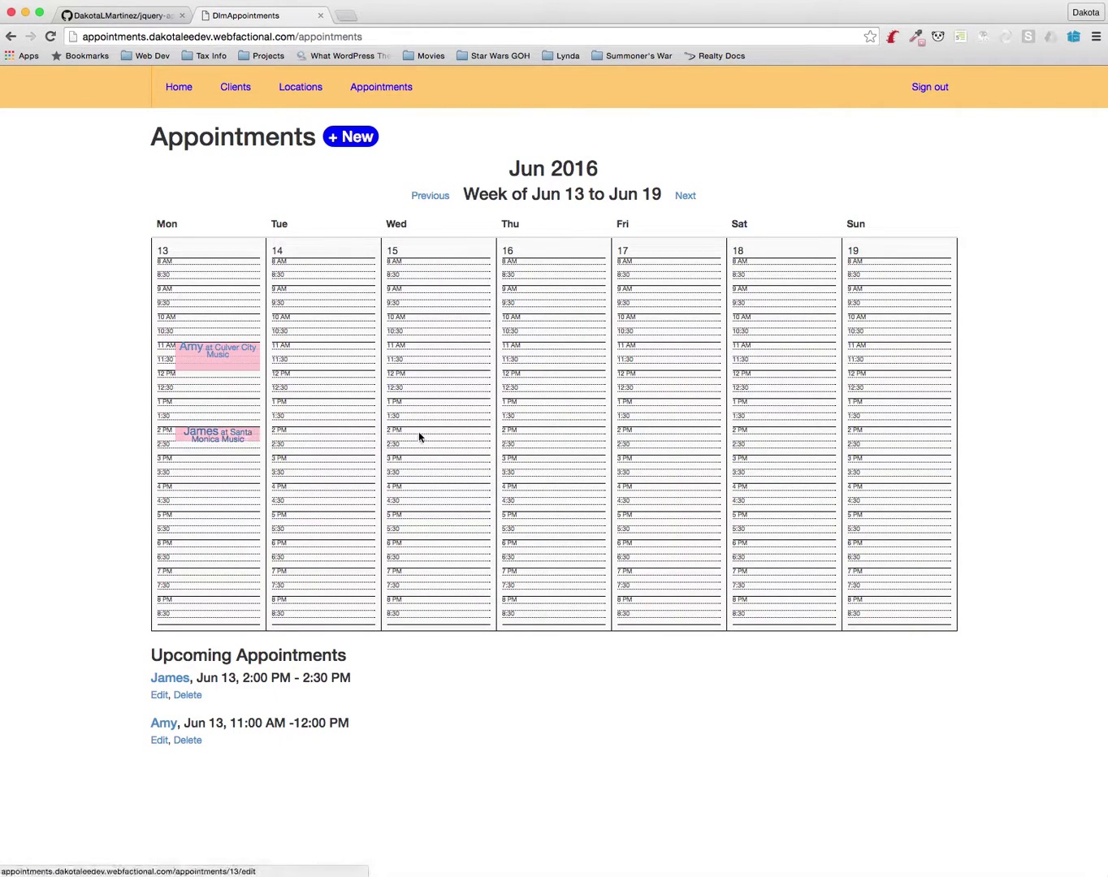
Start a new appointment for Annie dated June 13
click(344, 135)
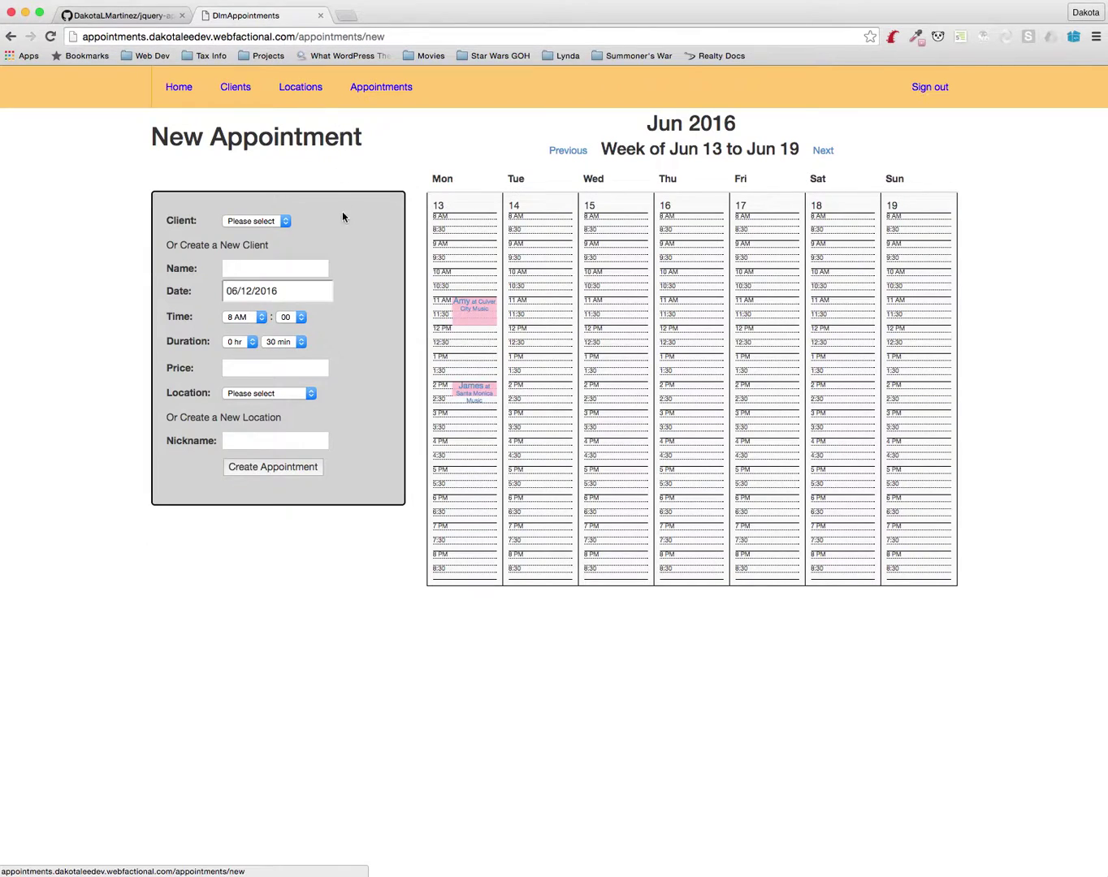
click(248, 273)
text(Annie)
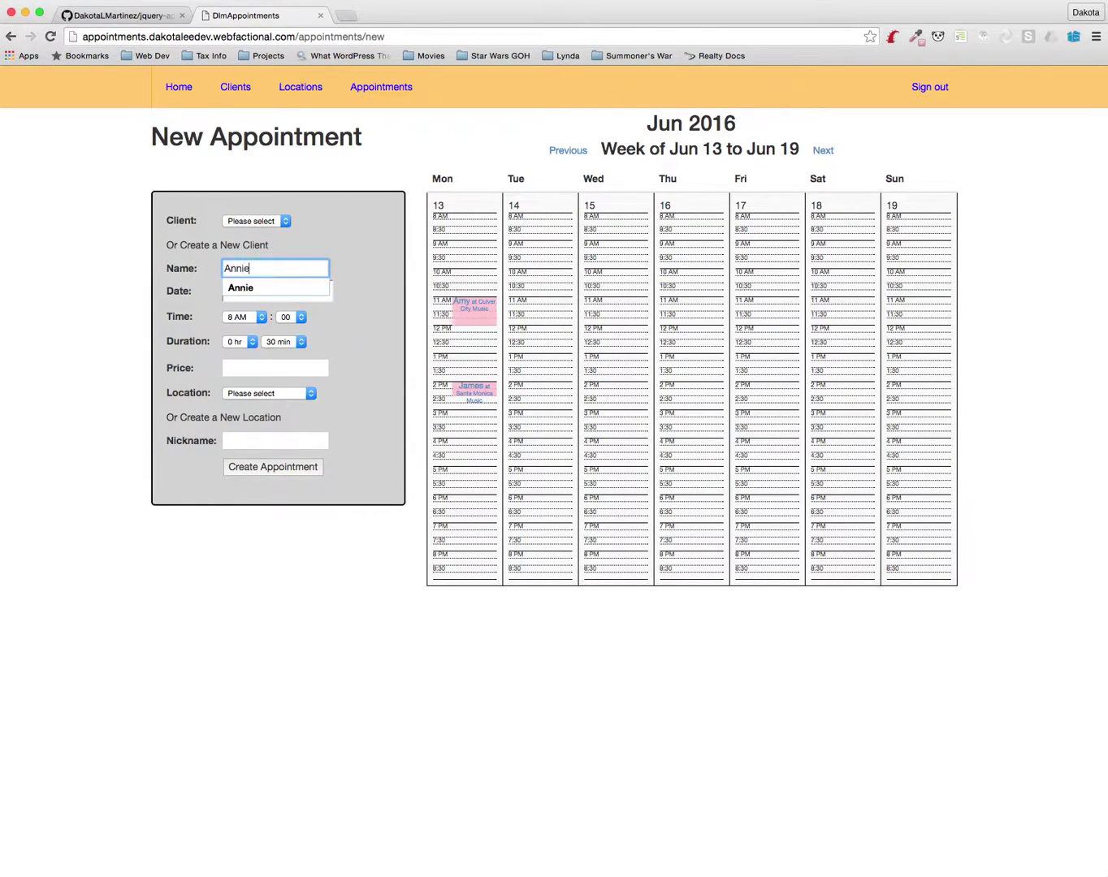
key(Tab)
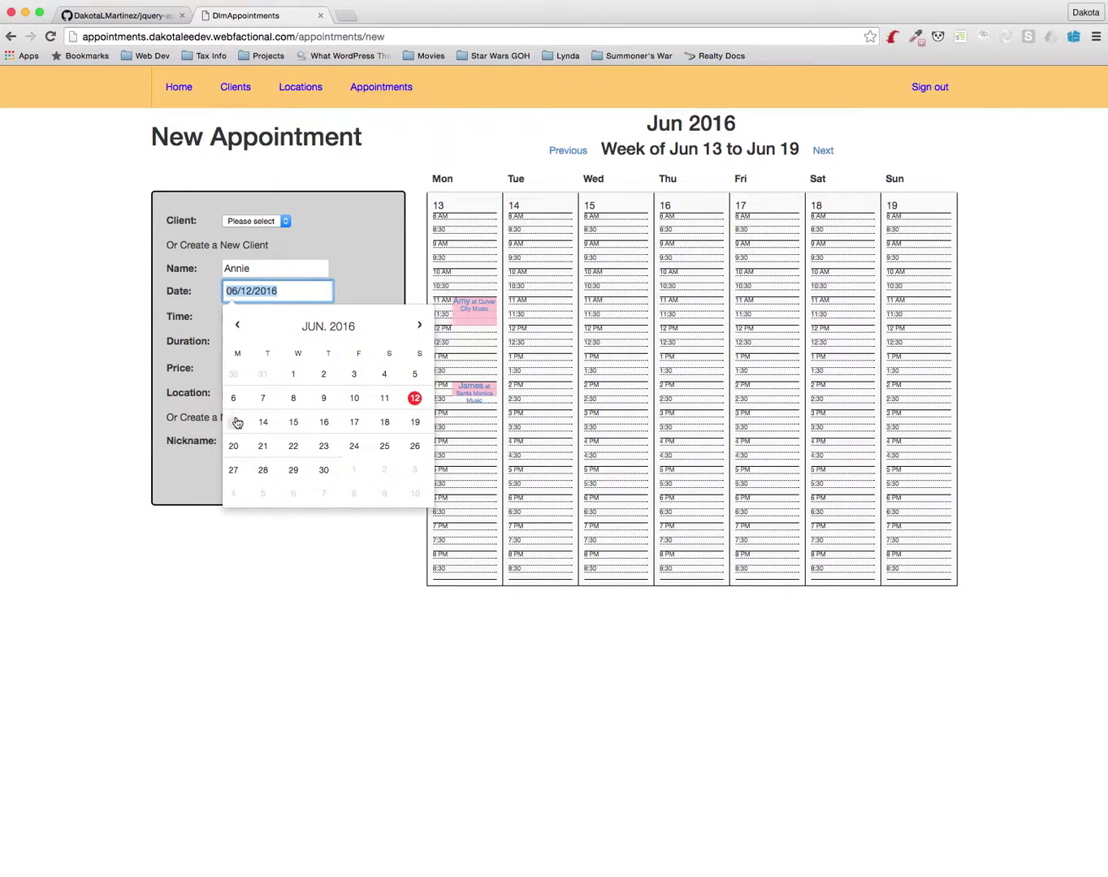
click(234, 421)
click(348, 284)
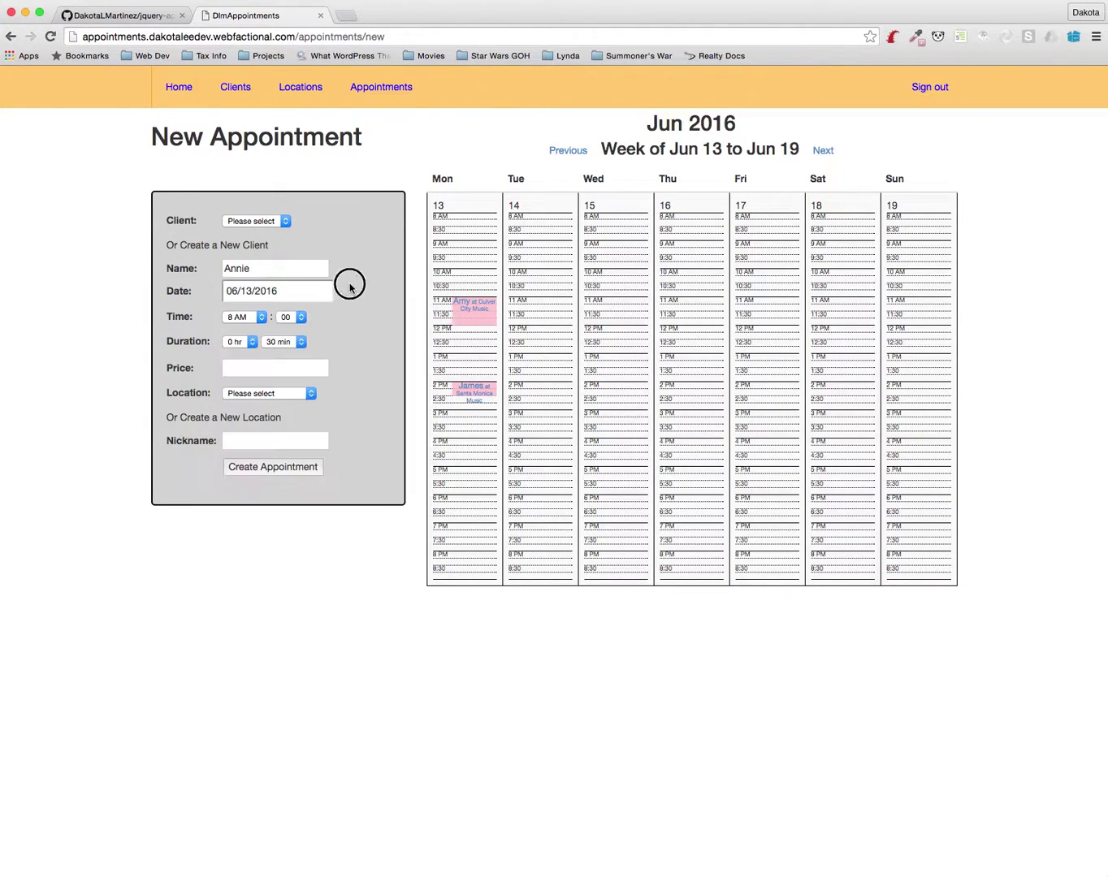
Set Annie's lesson to start at 12:30 PM and last 45 minutes
click(248, 317)
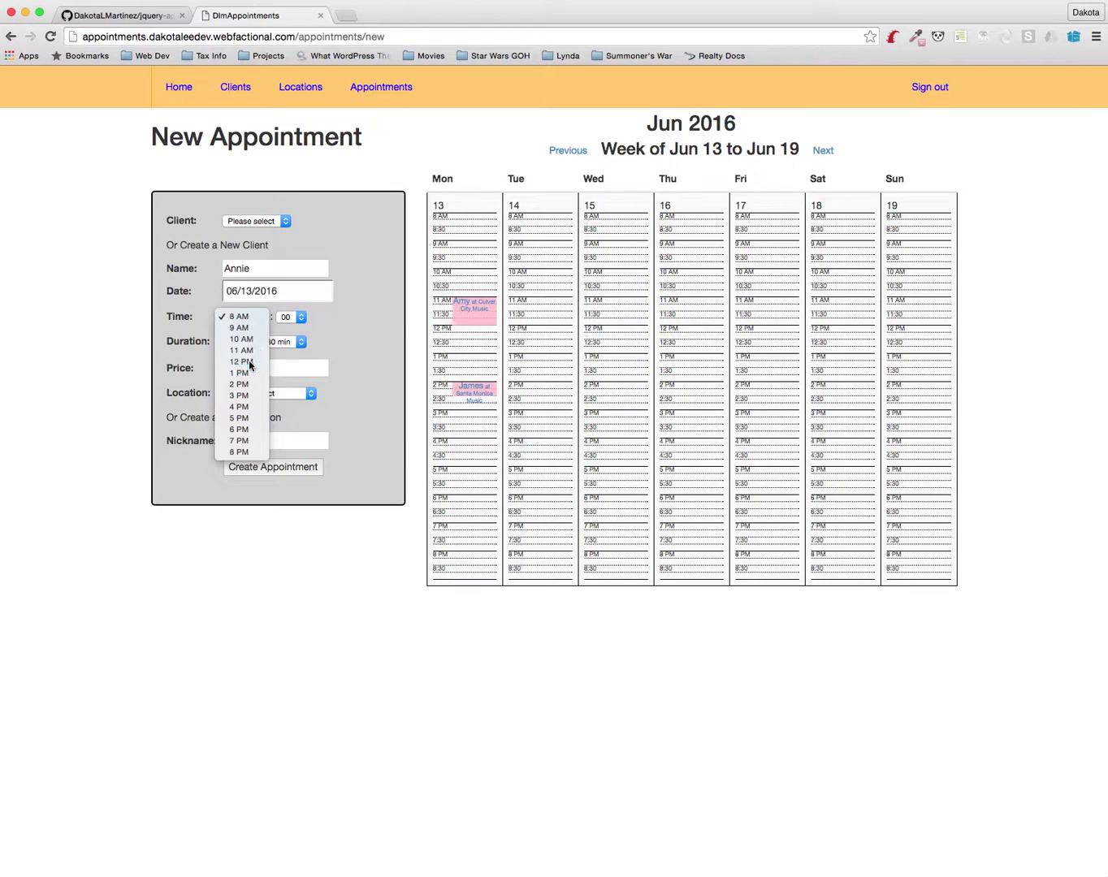
click(242, 362)
click(290, 318)
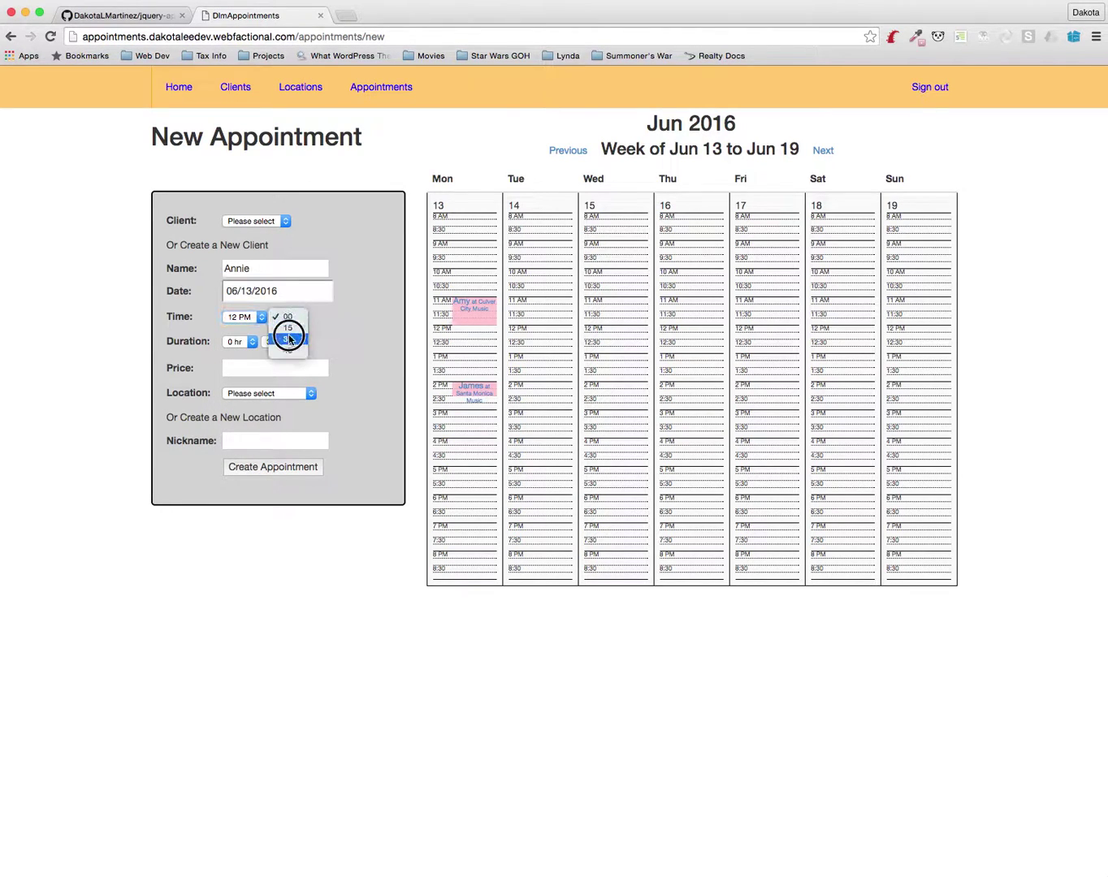
click(288, 343)
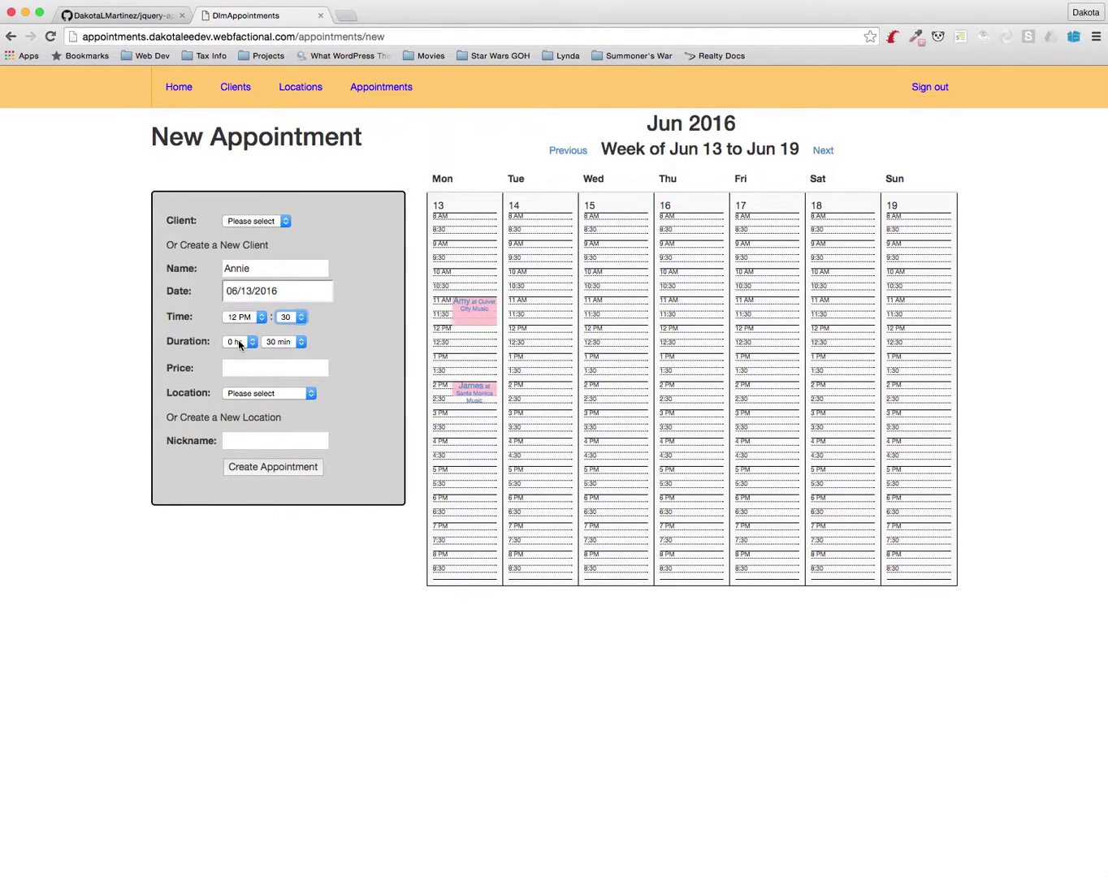
click(238, 342)
click(238, 342)
click(283, 342)
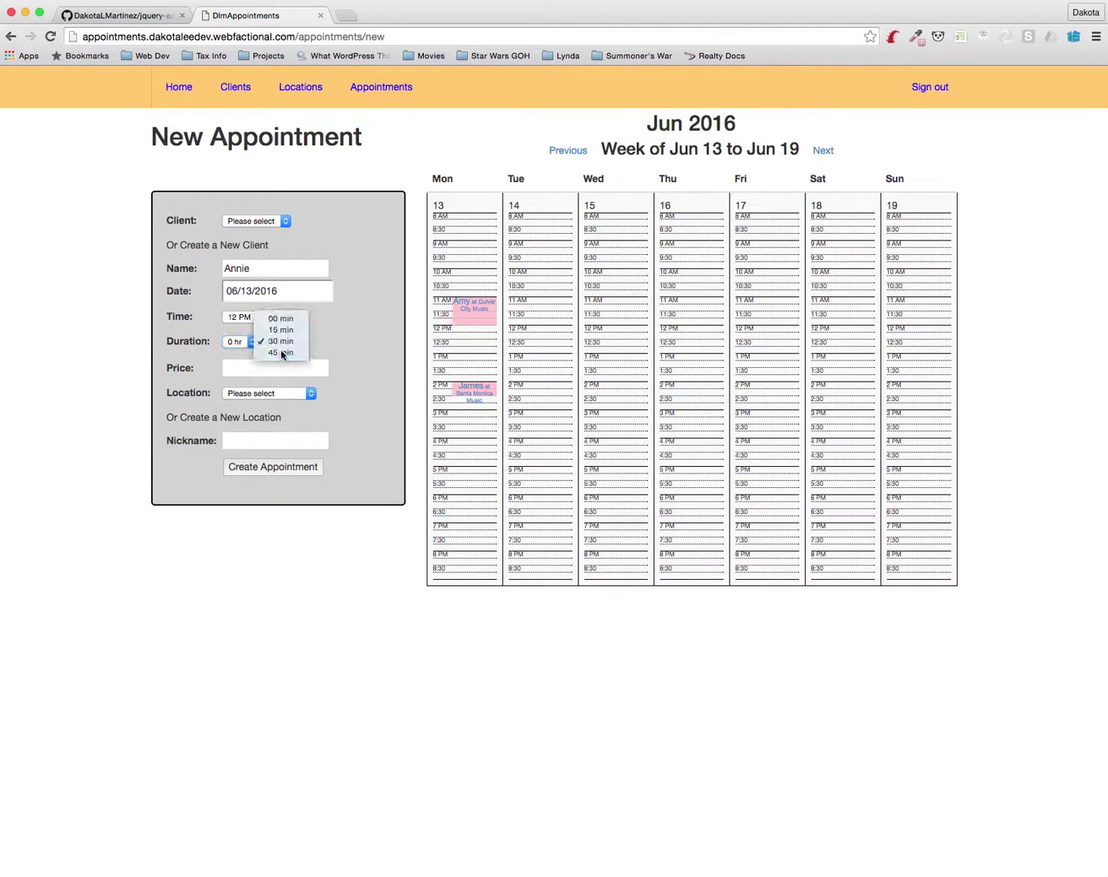
click(283, 351)
Price Annie's lesson at 75, name the new location Private, and save it
click(259, 370)
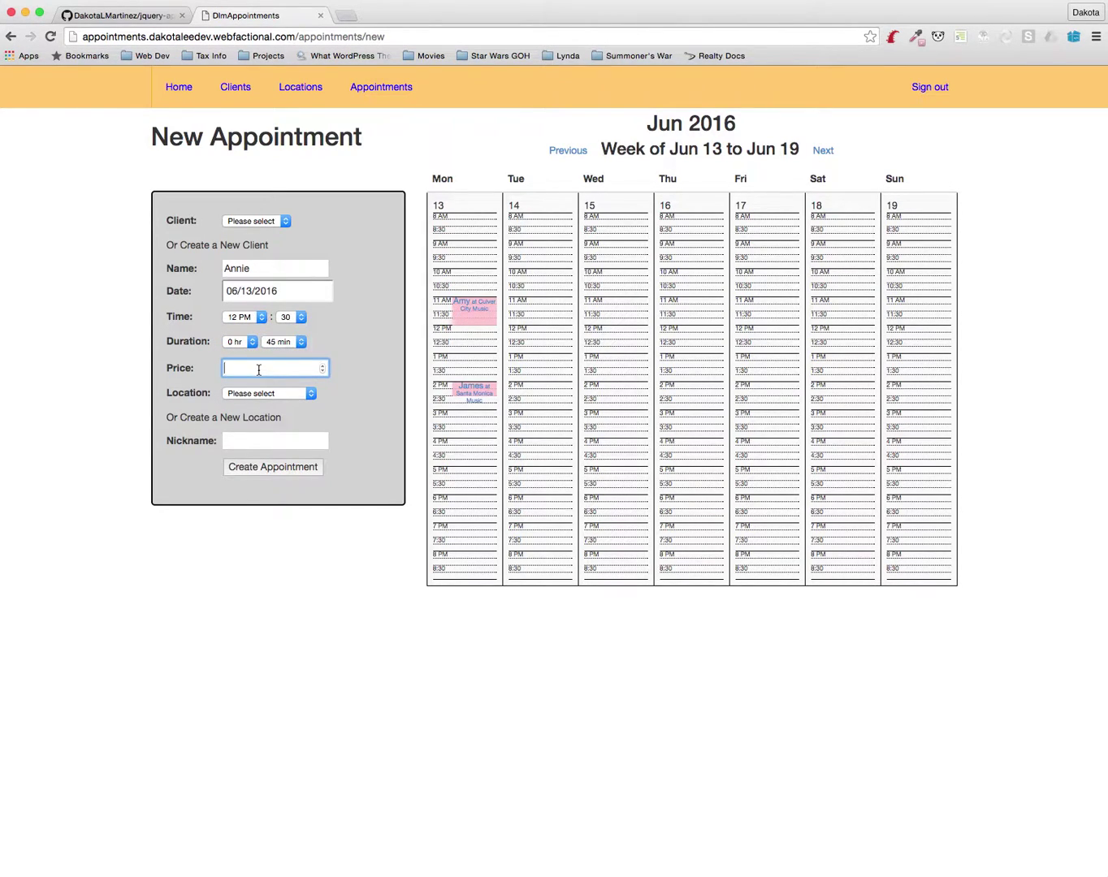
text(75)
click(251, 446)
text(Private)
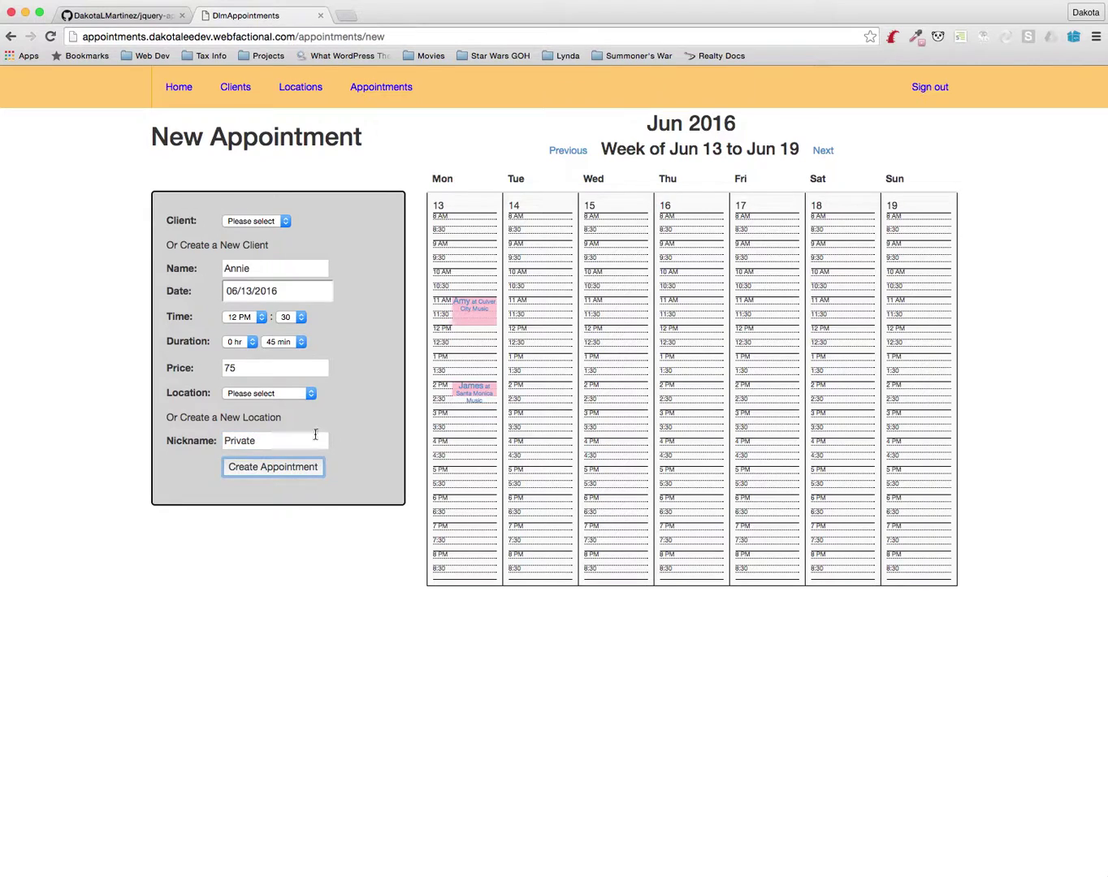
click(274, 468)
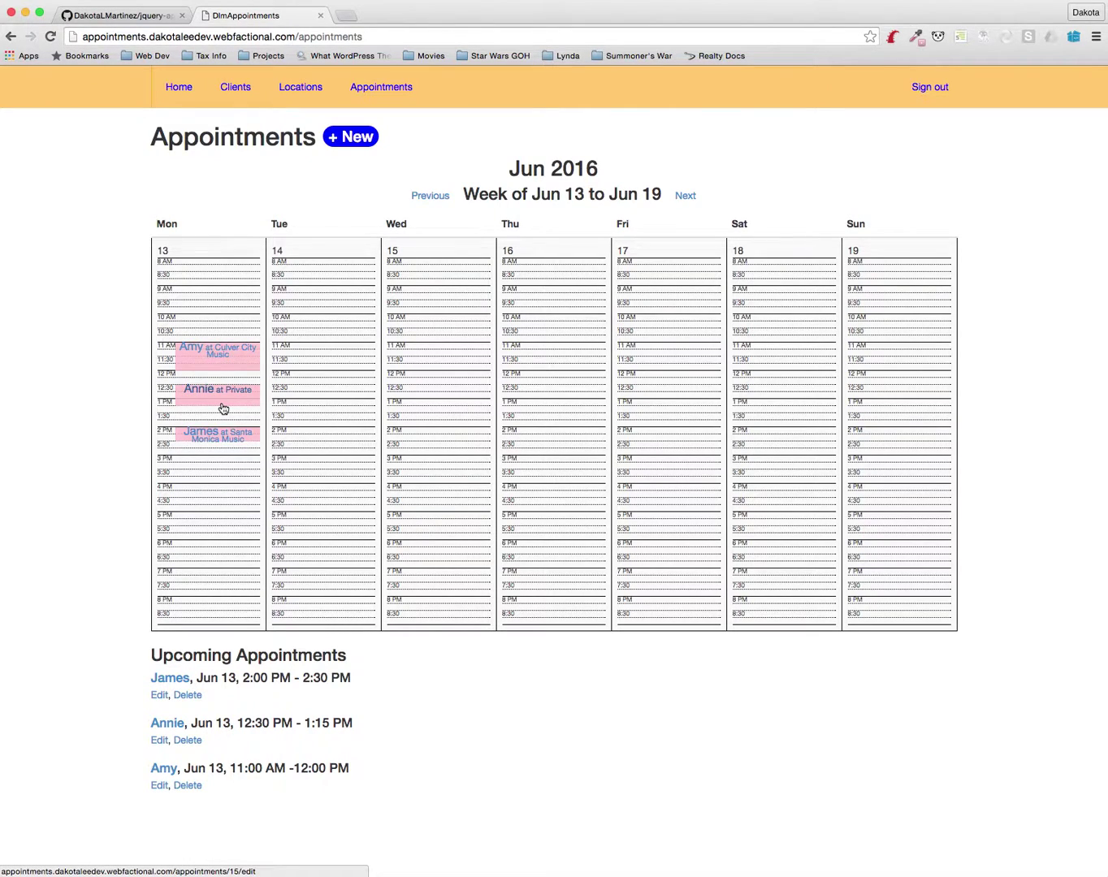
Change James's June 13 lesson start hour to 3 PM and save the update
click(251, 440)
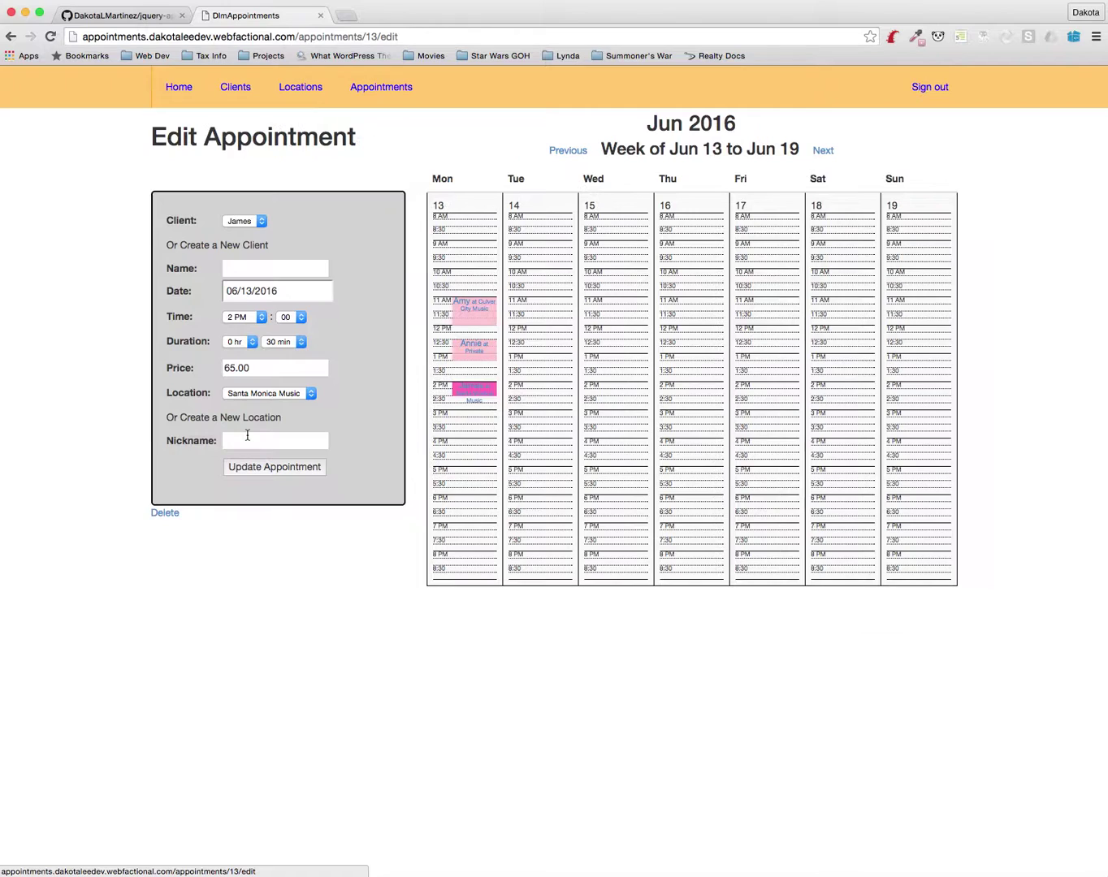
click(238, 318)
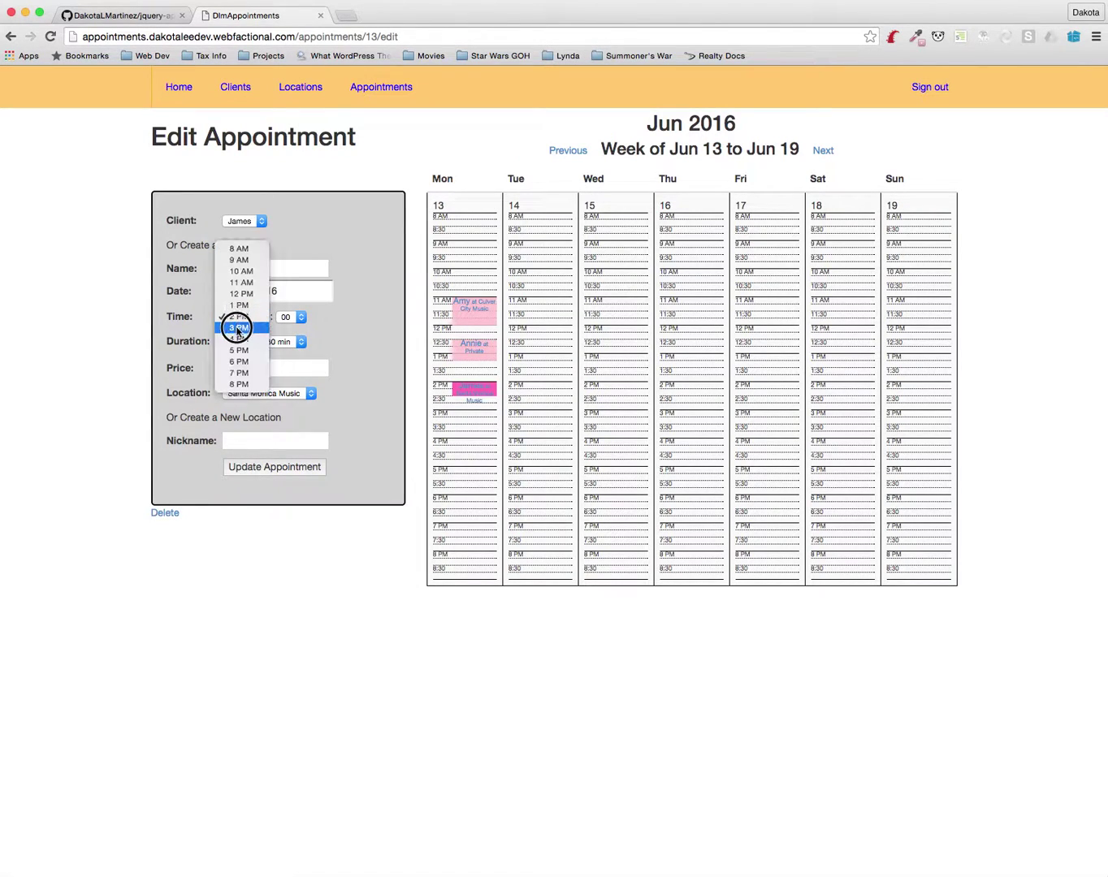
click(234, 334)
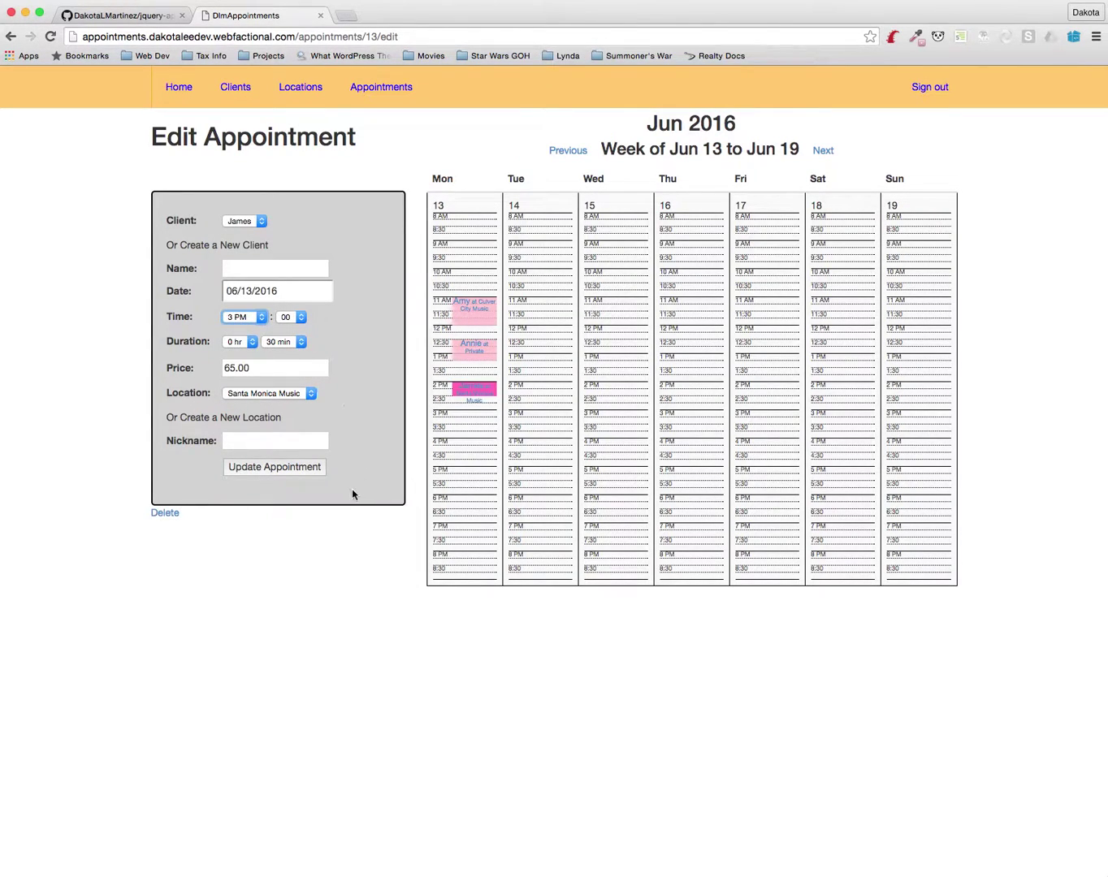
click(276, 469)
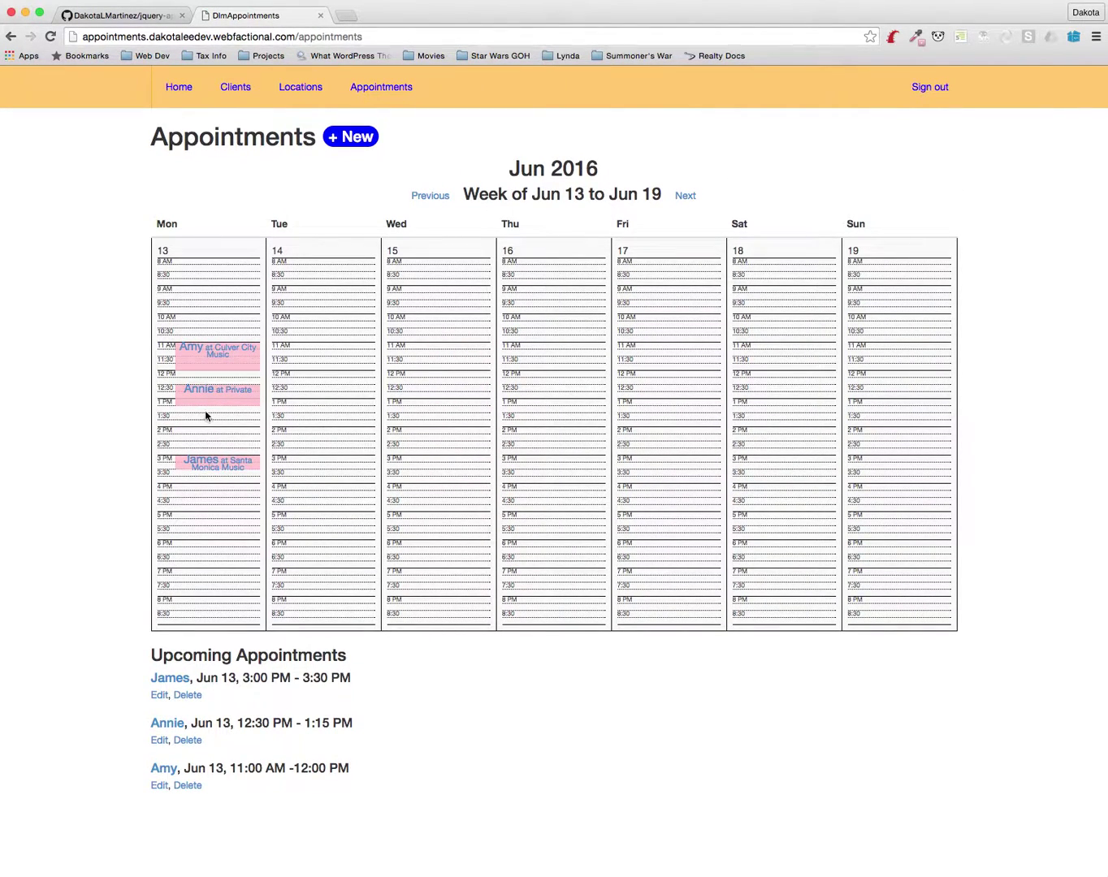
Start a new appointment for Alex dated June 13
click(347, 137)
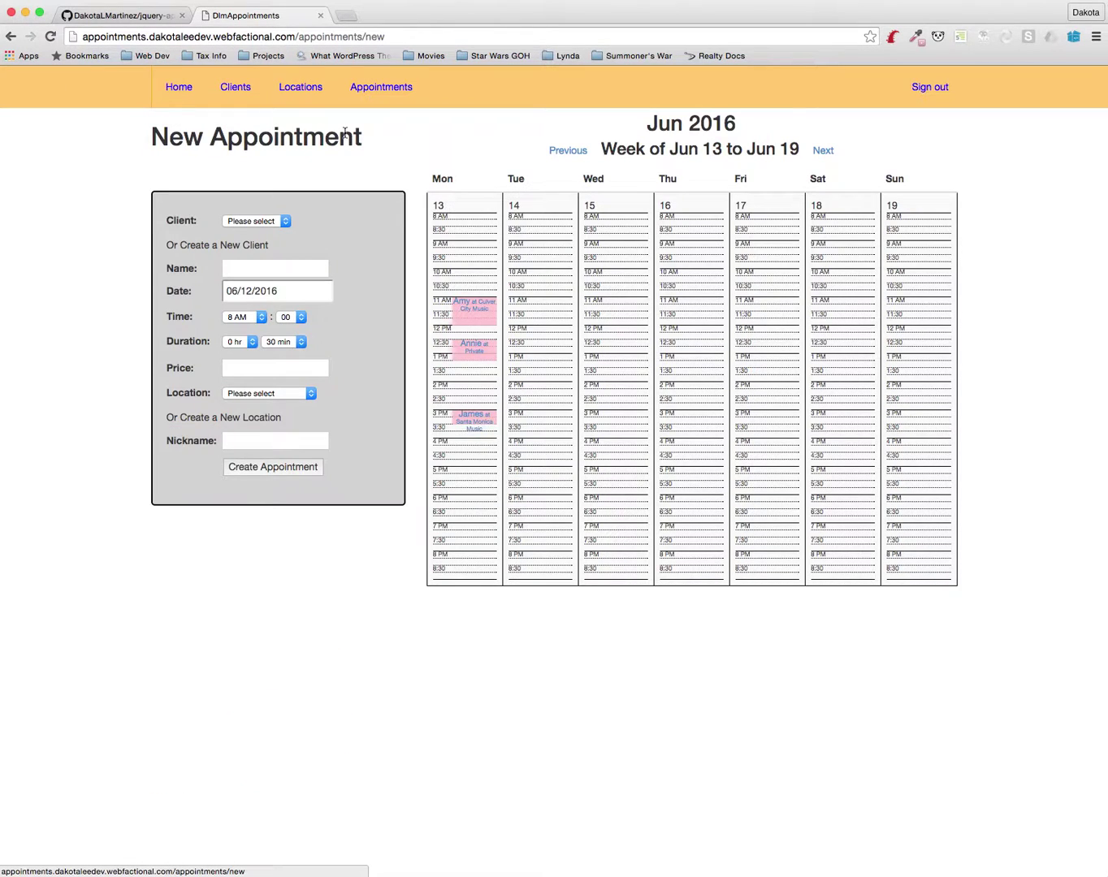
click(276, 268)
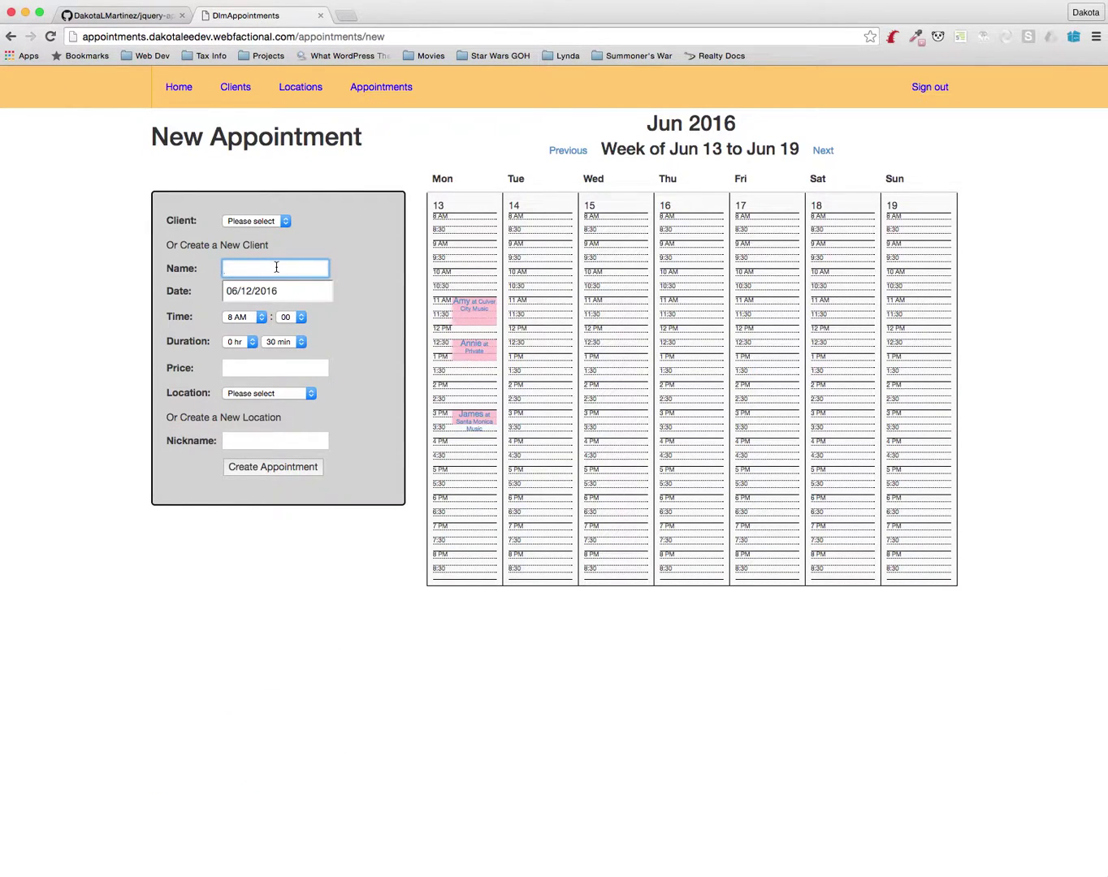
text(Alex)
key(Tab)
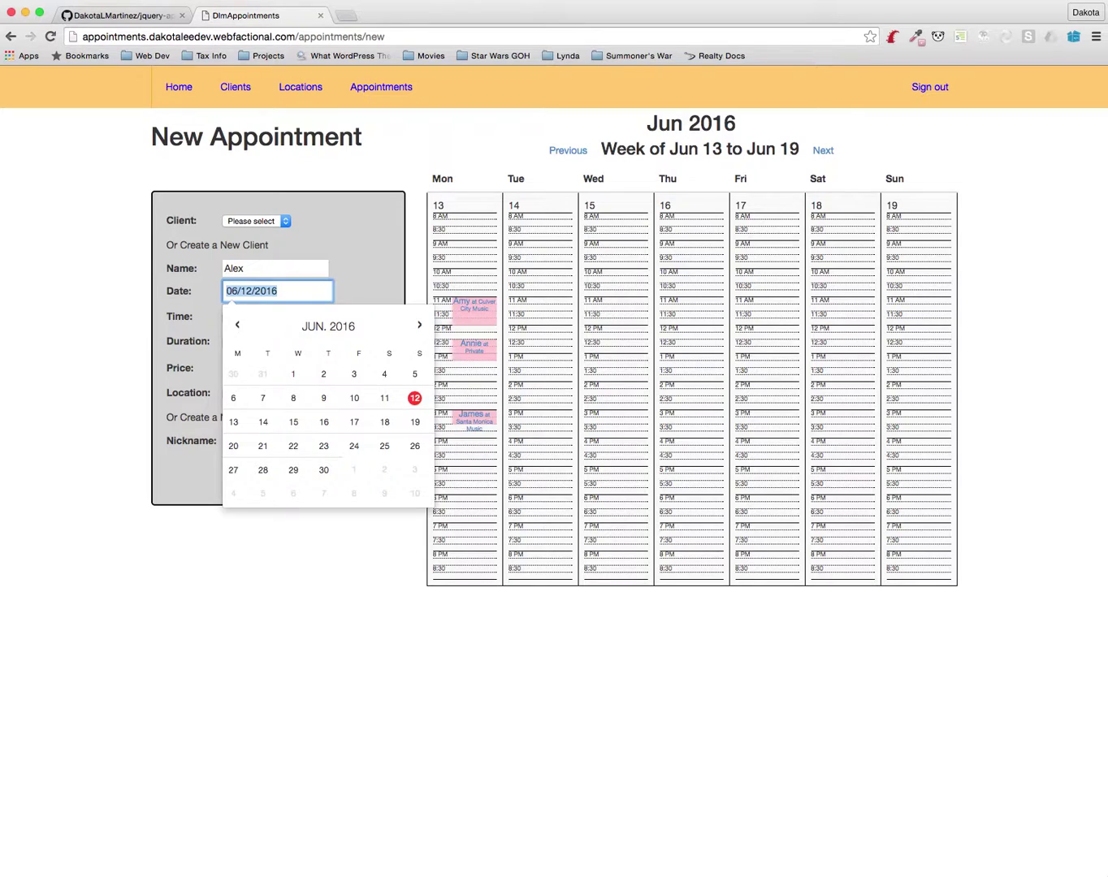
click(234, 423)
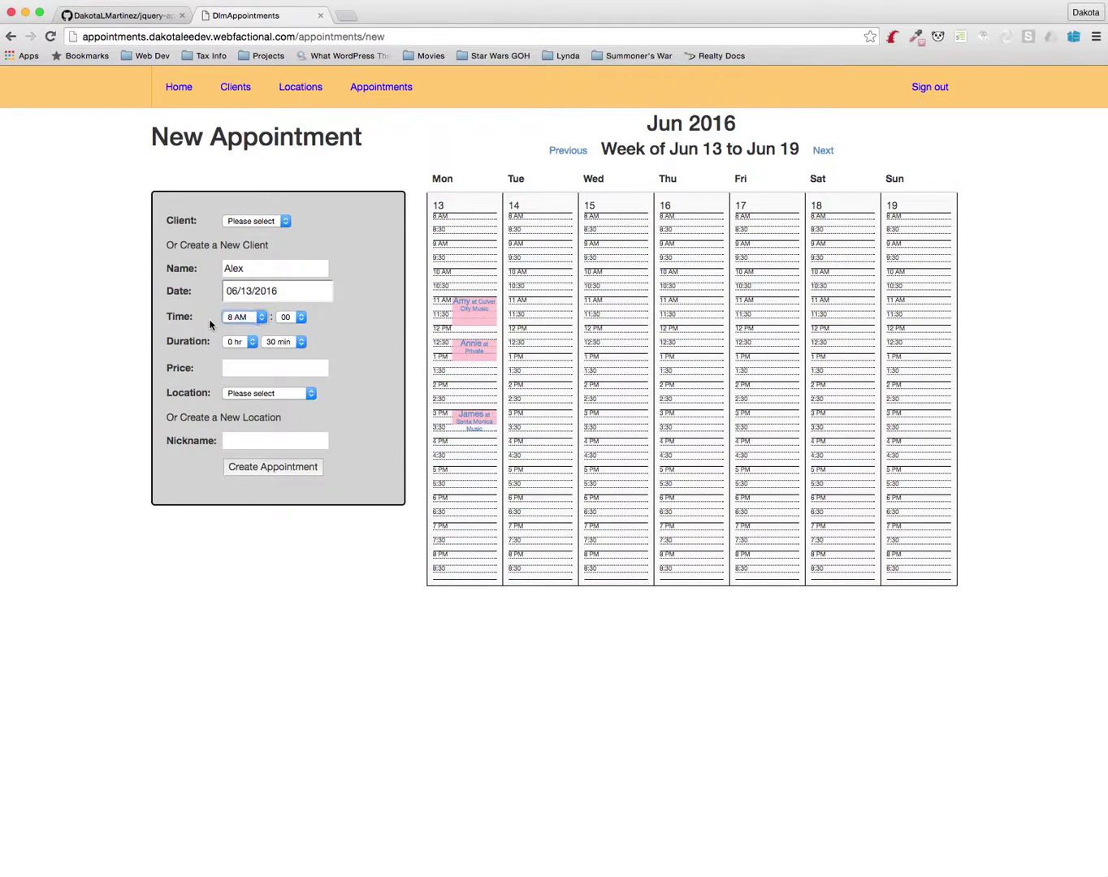
Set Alex's lesson to start at 1:30 PM and last 1 hour 00 minutes
click(245, 318)
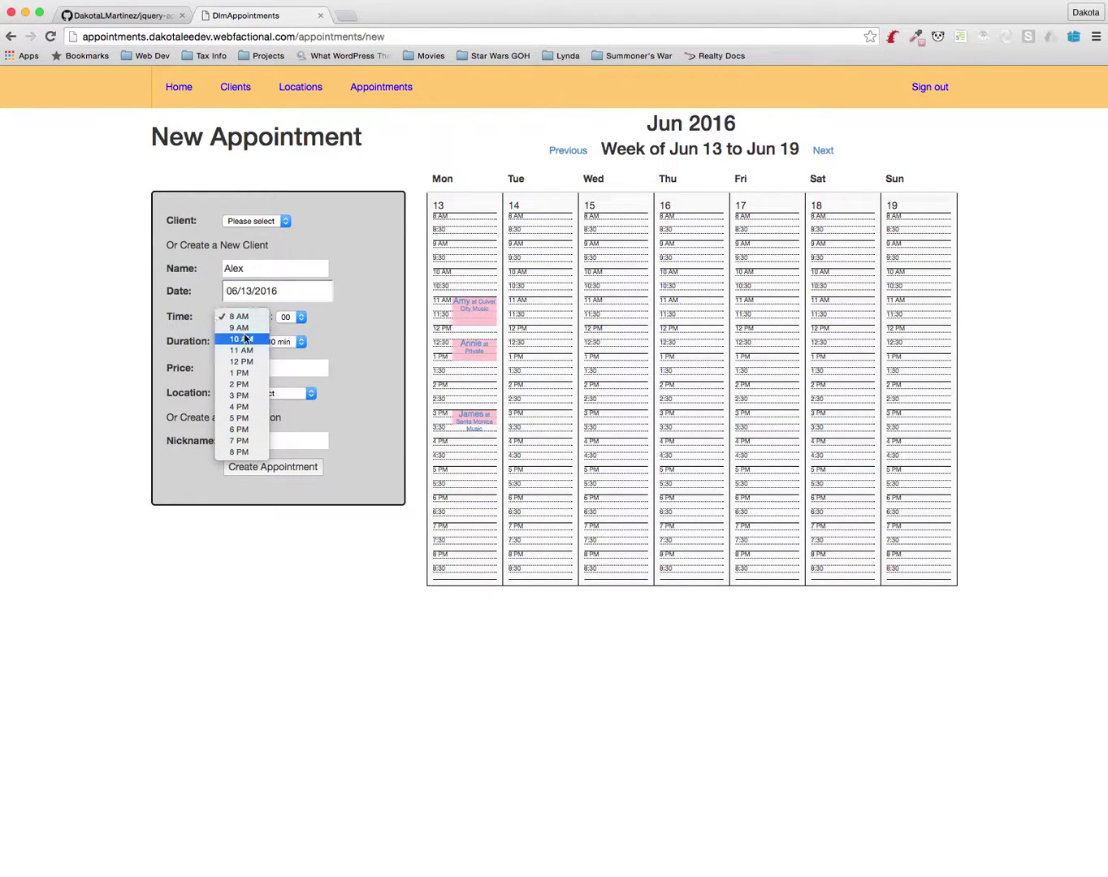
click(242, 373)
click(294, 319)
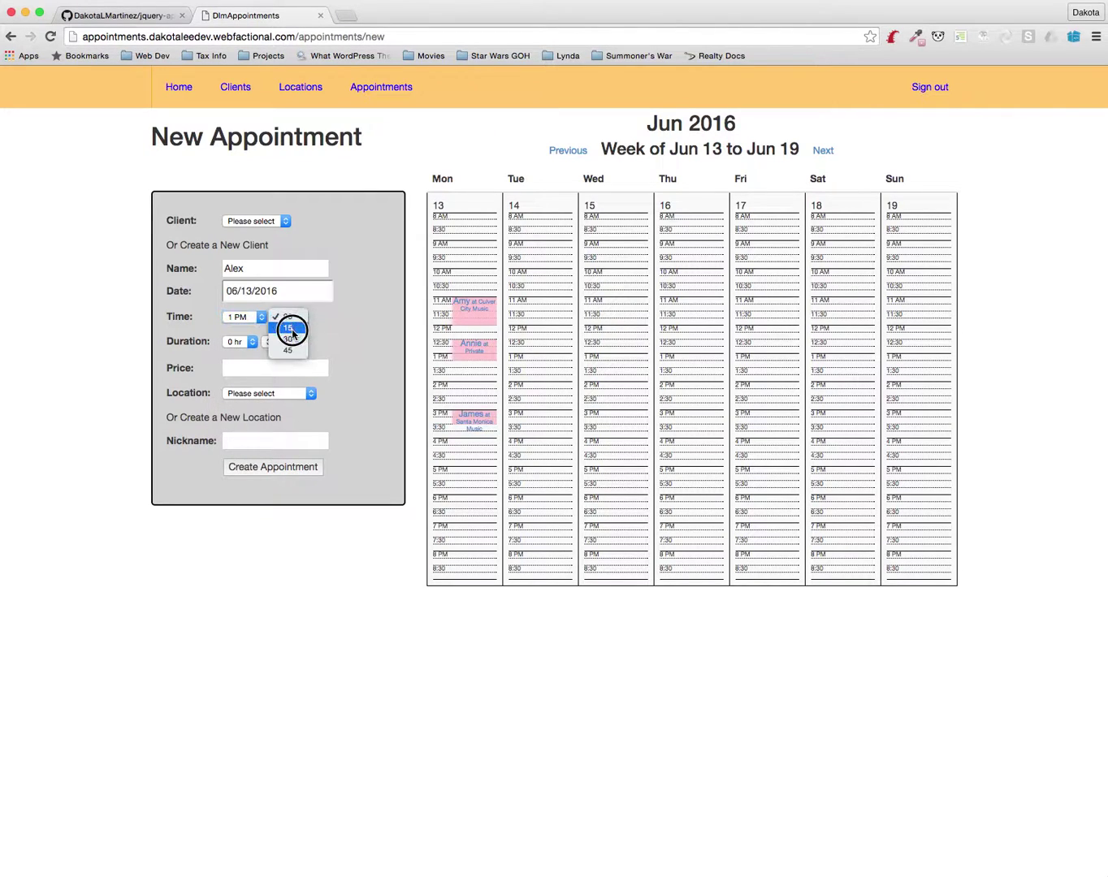
click(290, 334)
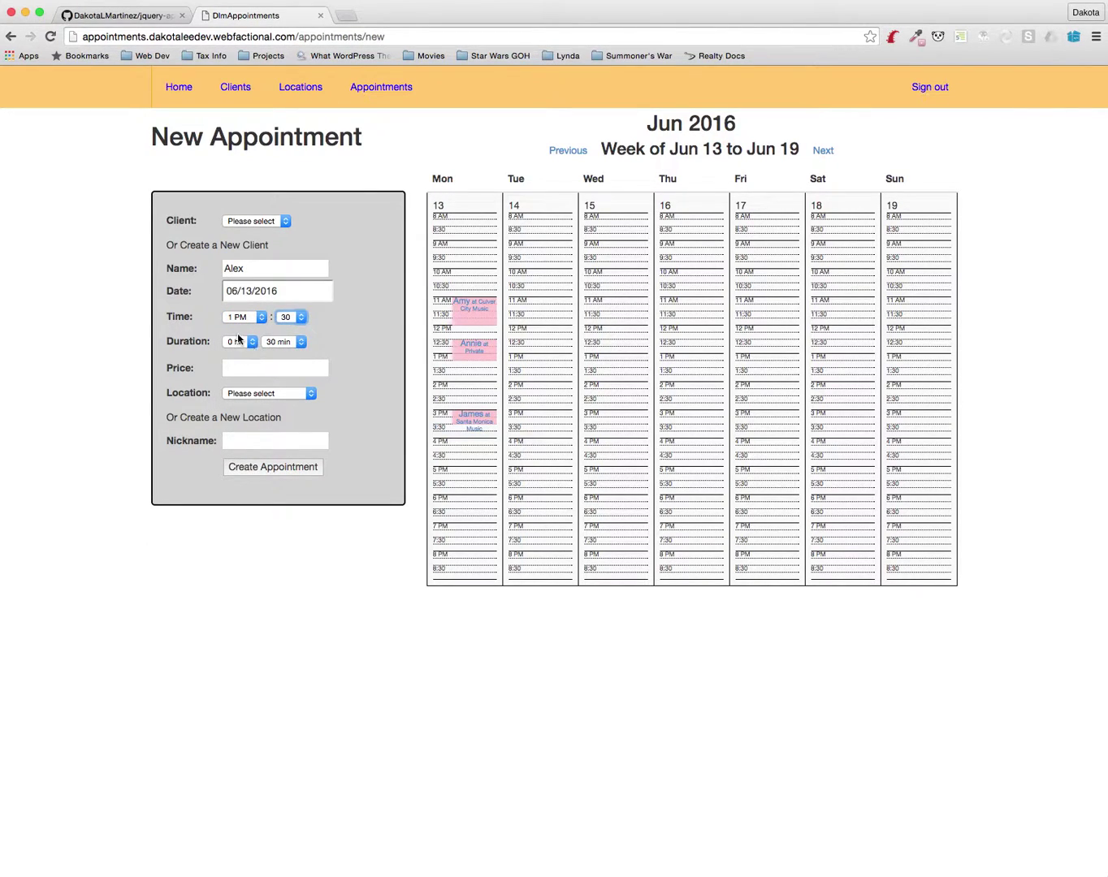
click(239, 344)
click(239, 353)
click(282, 342)
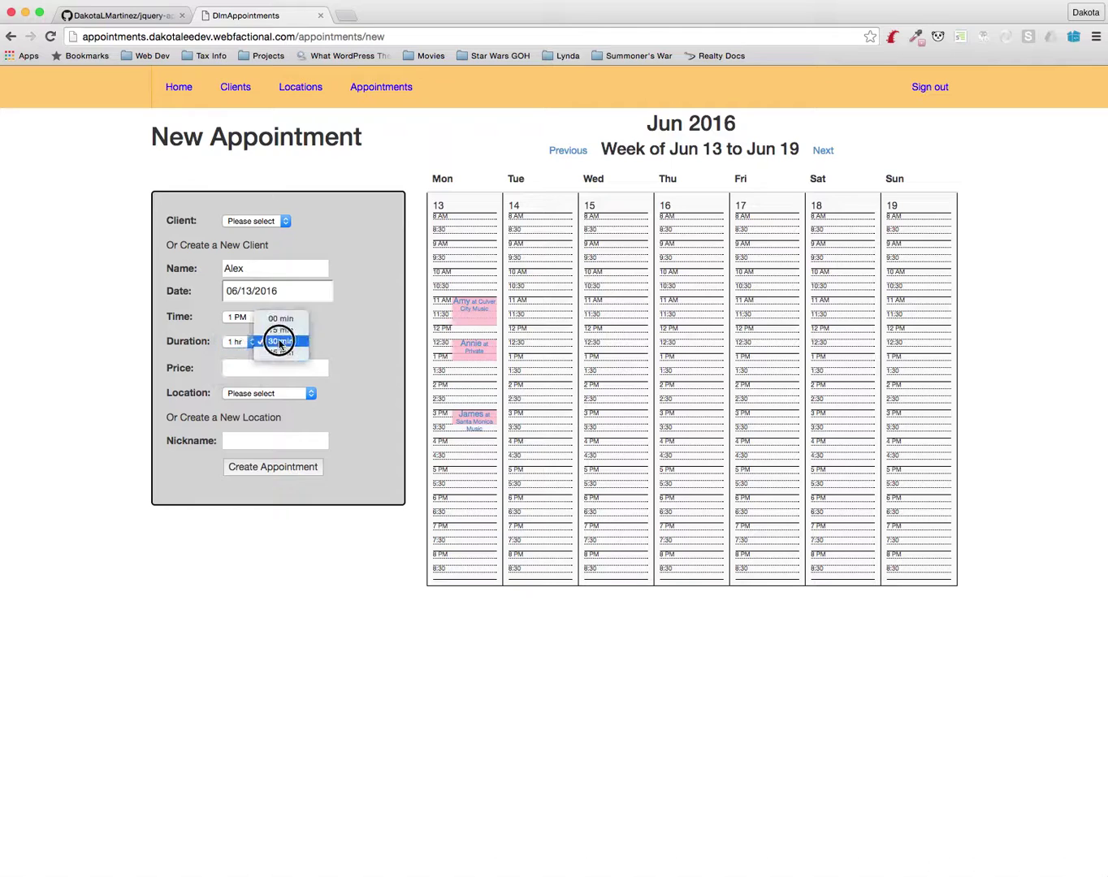
click(286, 319)
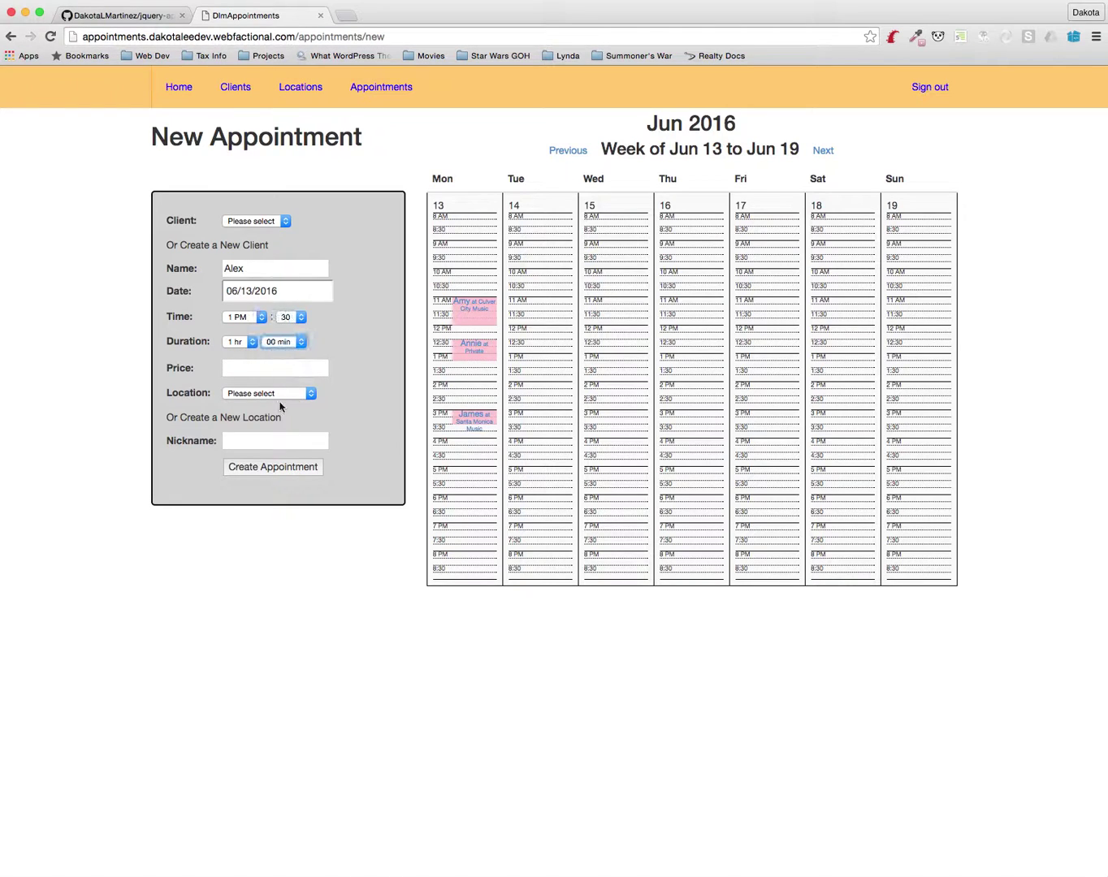
Give Alex's lesson price 95 and location Private, then create it
click(248, 366)
key(Tab)
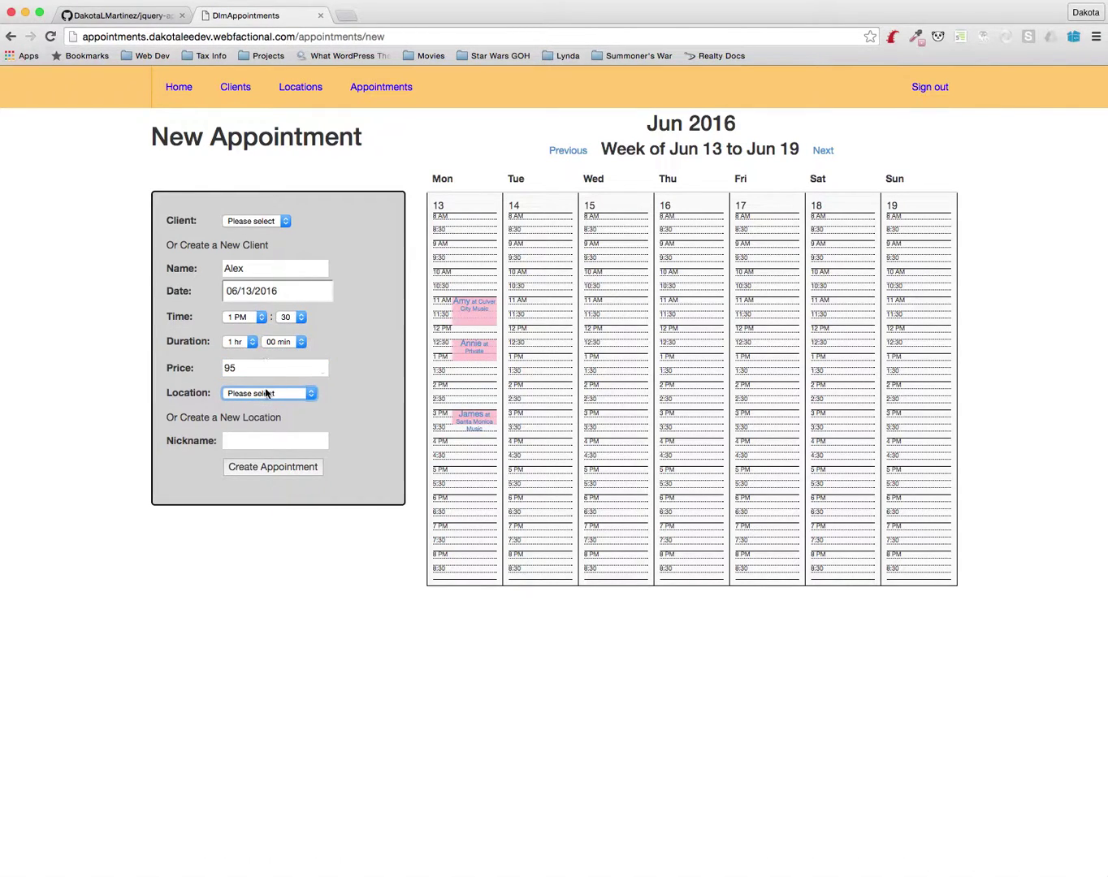
click(263, 393)
click(260, 428)
click(275, 468)
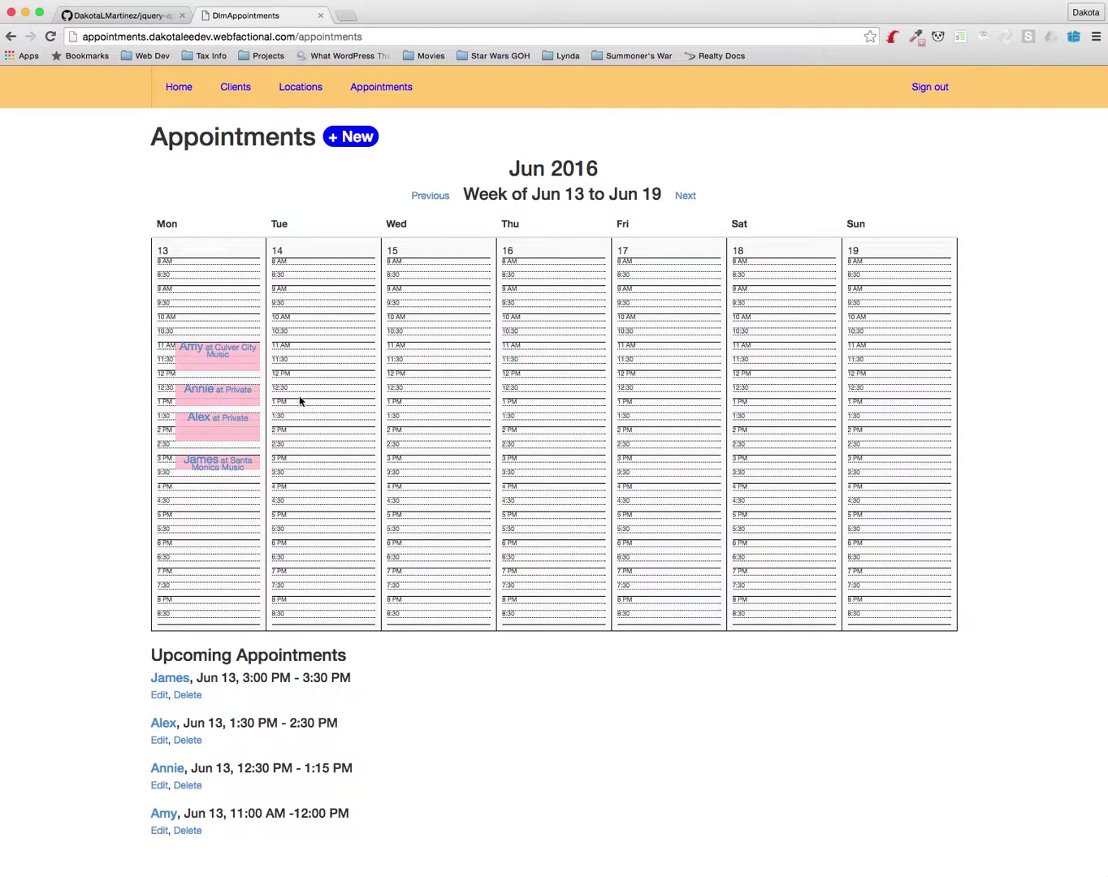
Go to the Locations list and open Santa Monica Music for editing
click(290, 89)
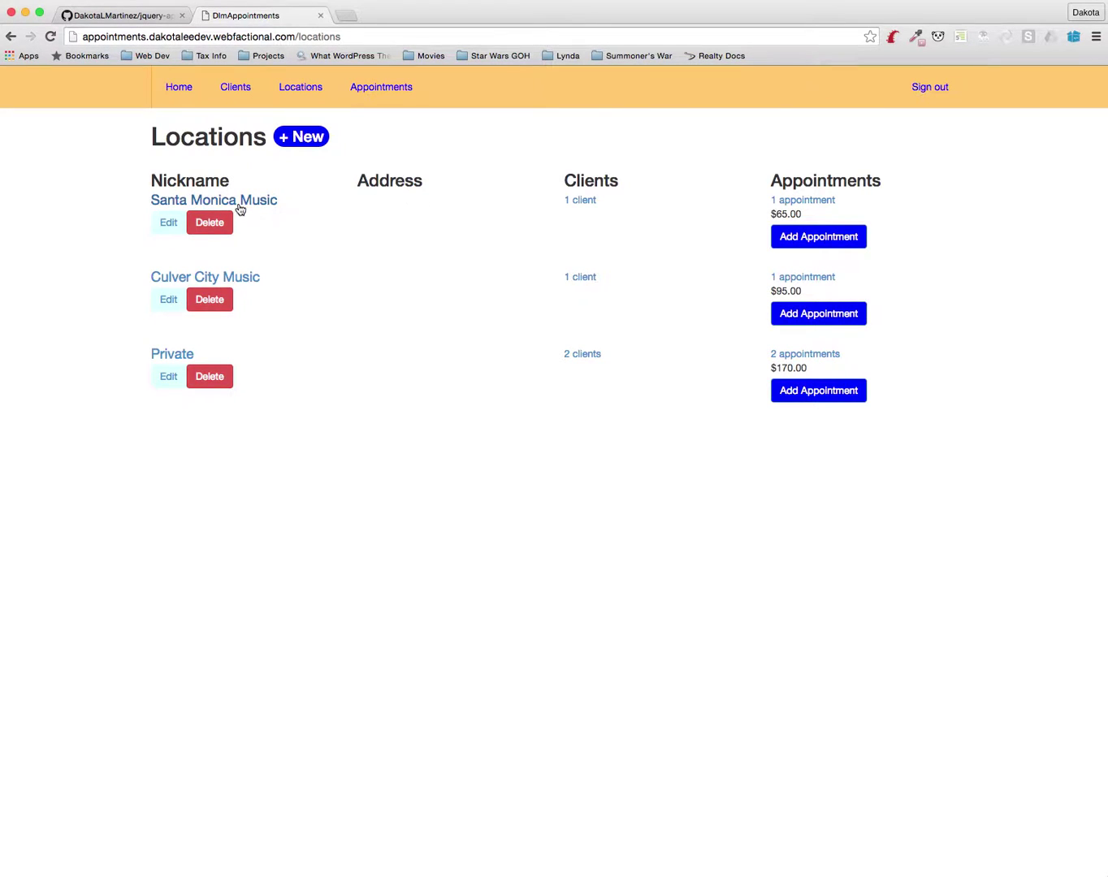
click(164, 225)
Enter address 1901 Santa Monica Blvd, Santa Monica, CA 90404 for the location
click(235, 229)
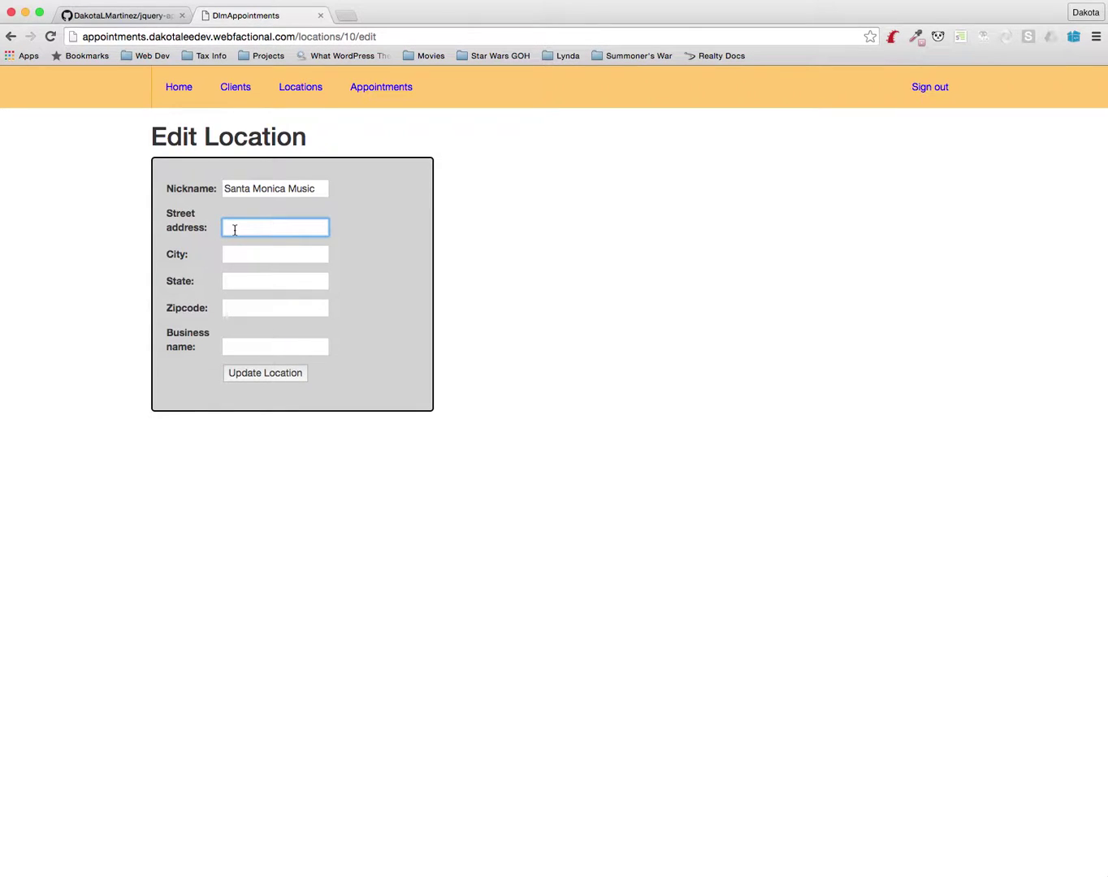
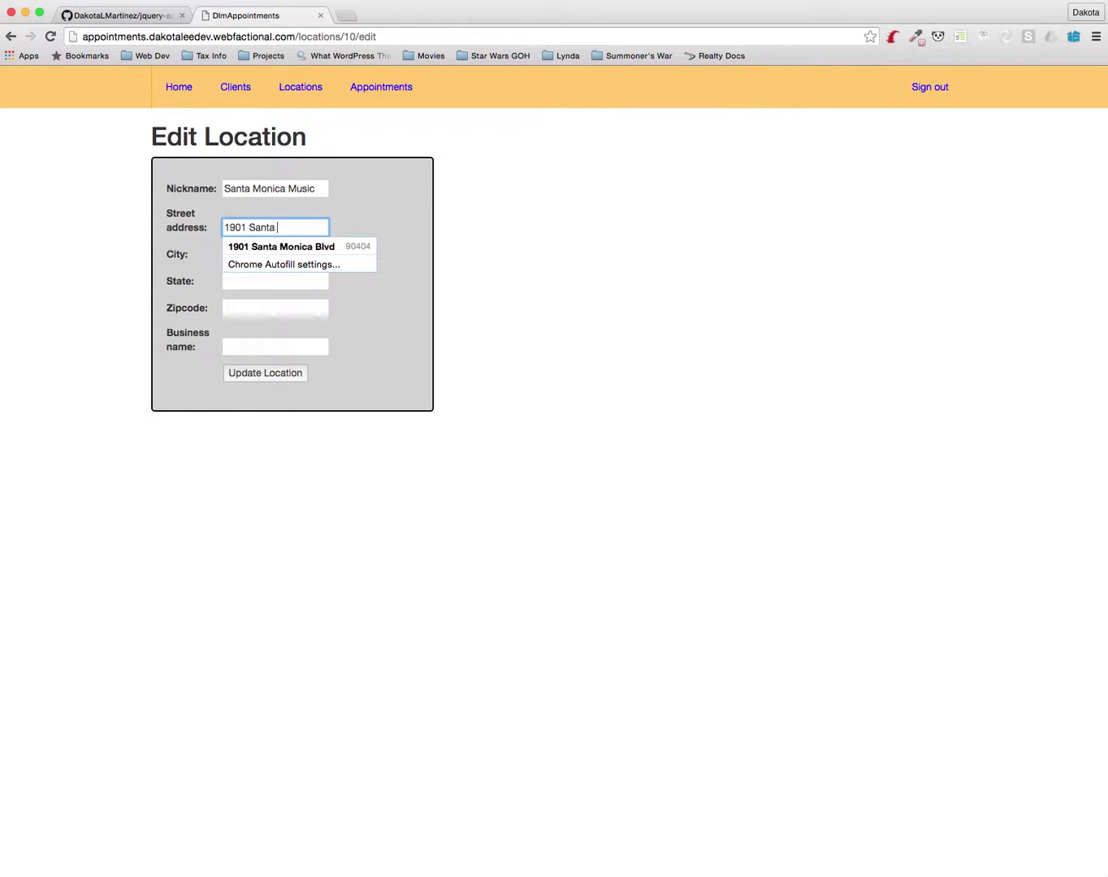
key(Tab)
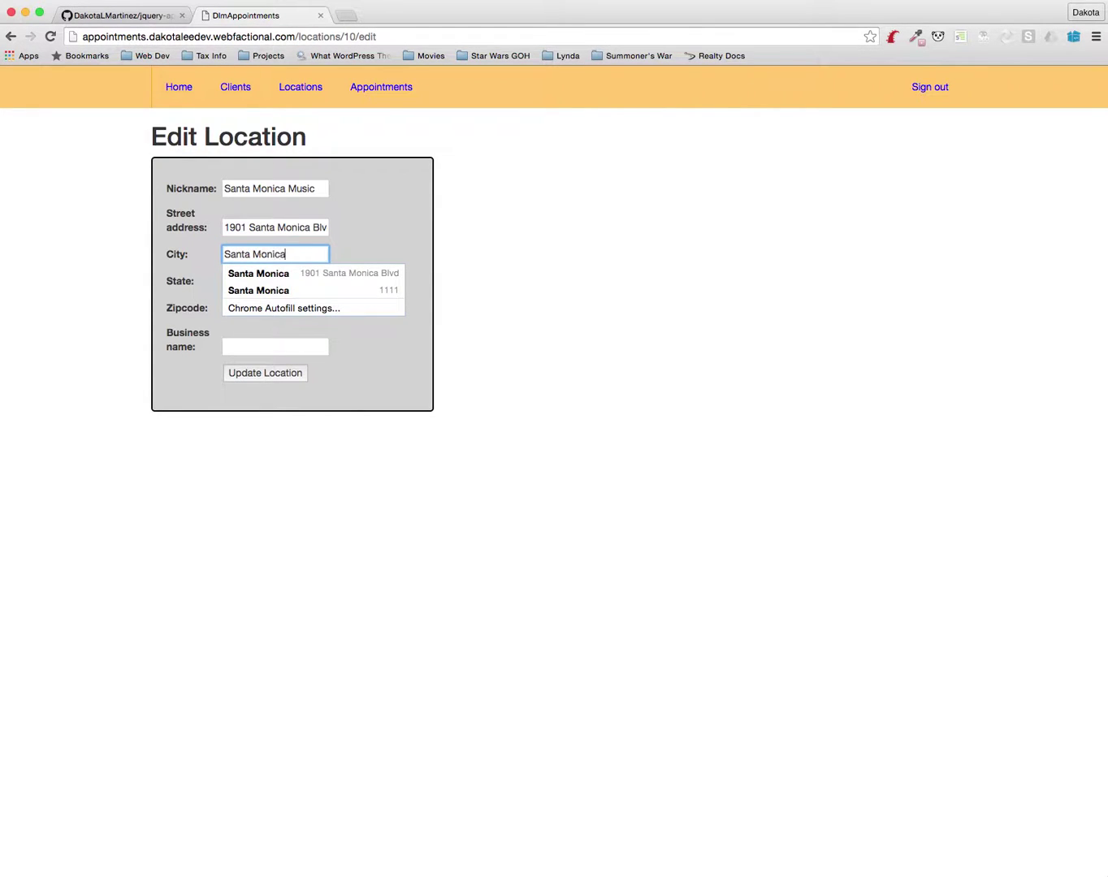
key(Tab)
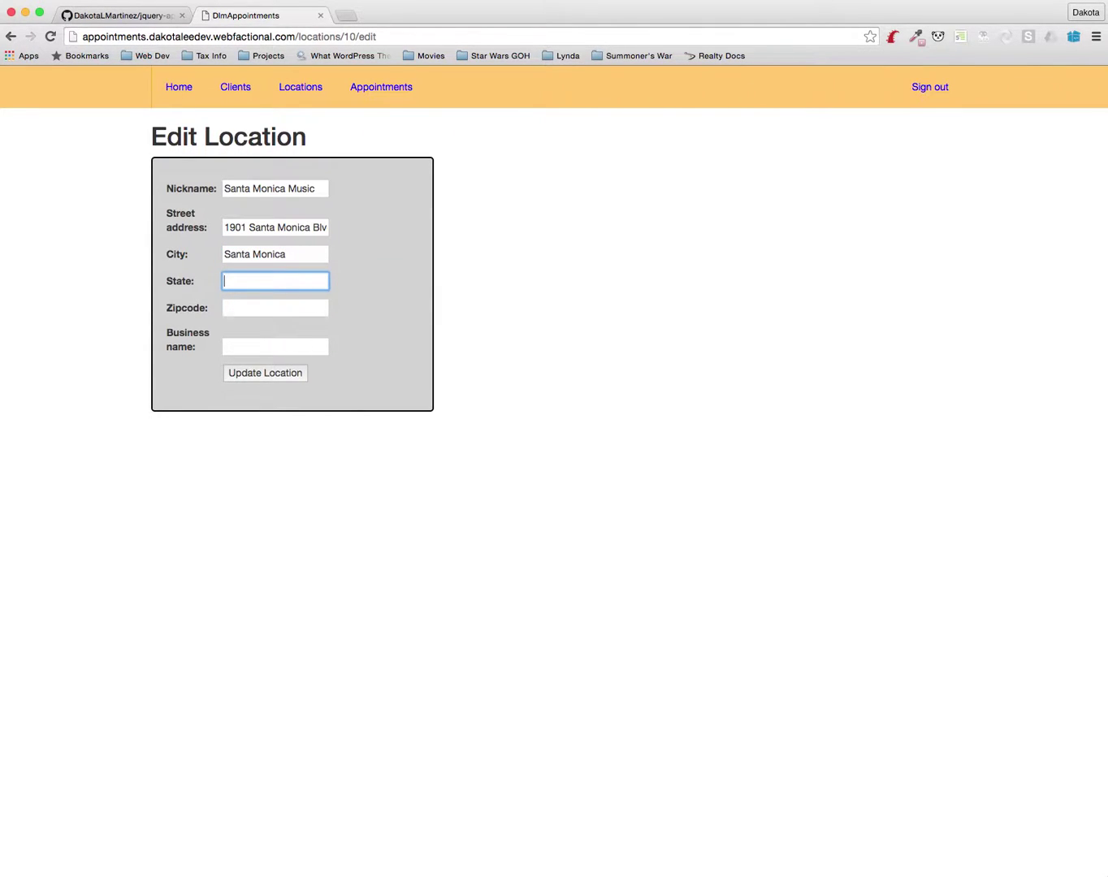
key(Tab)
Set the business name to Santa Monica Music Center and save the location
key(Tab)
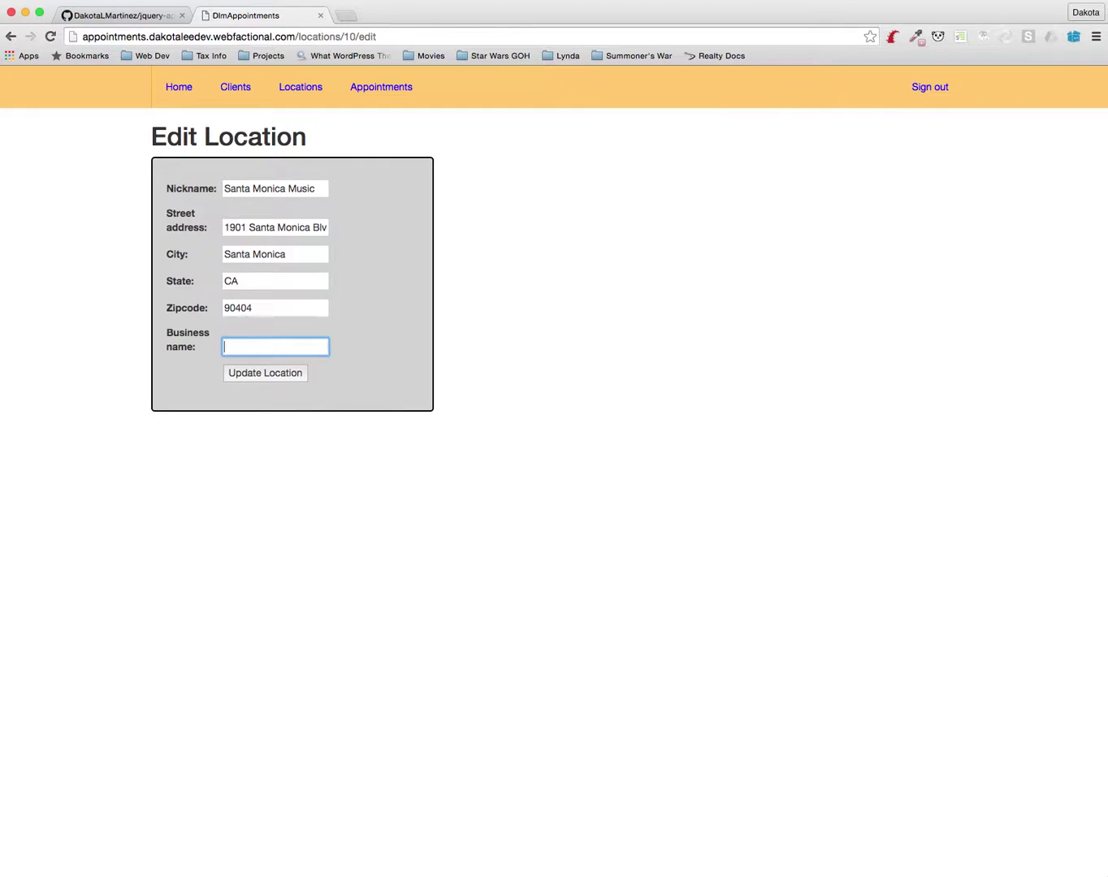
text(Santa m)
key(BackSpace)
text(Monica Music )
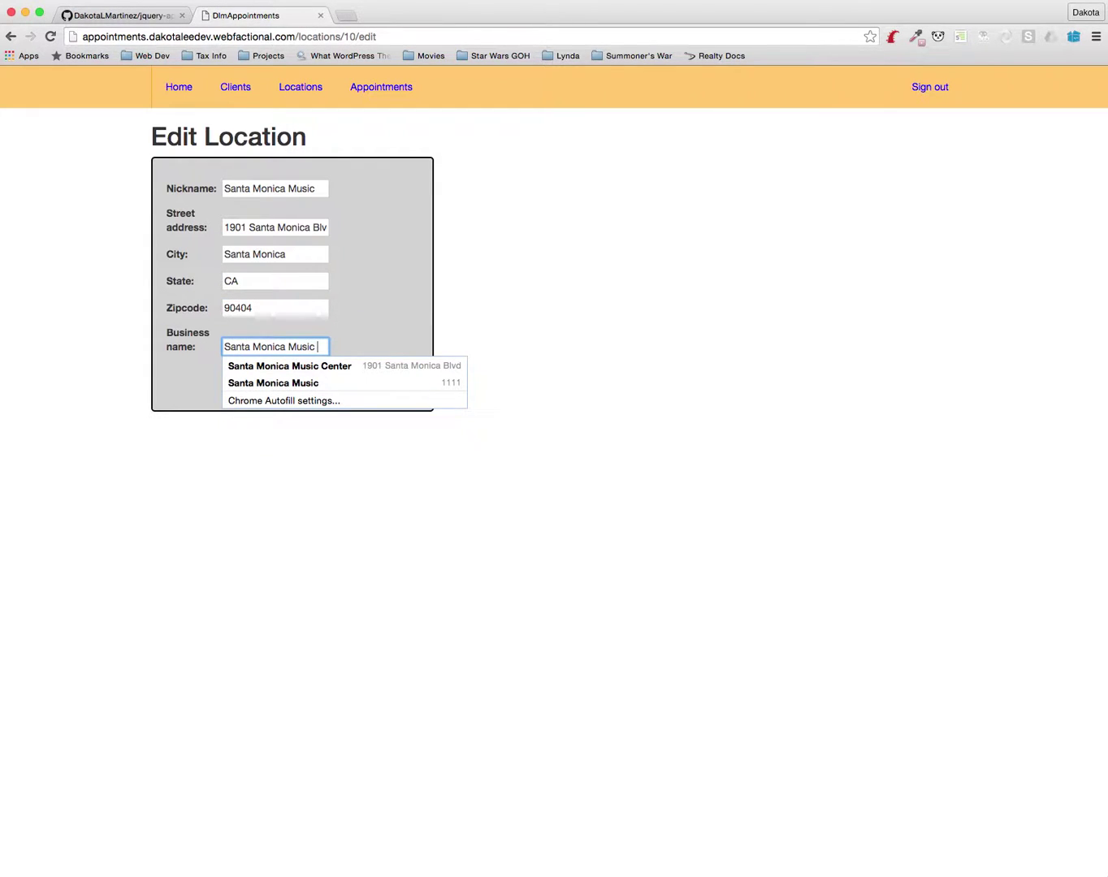
text(Center)
key(Tab)
key(Return)
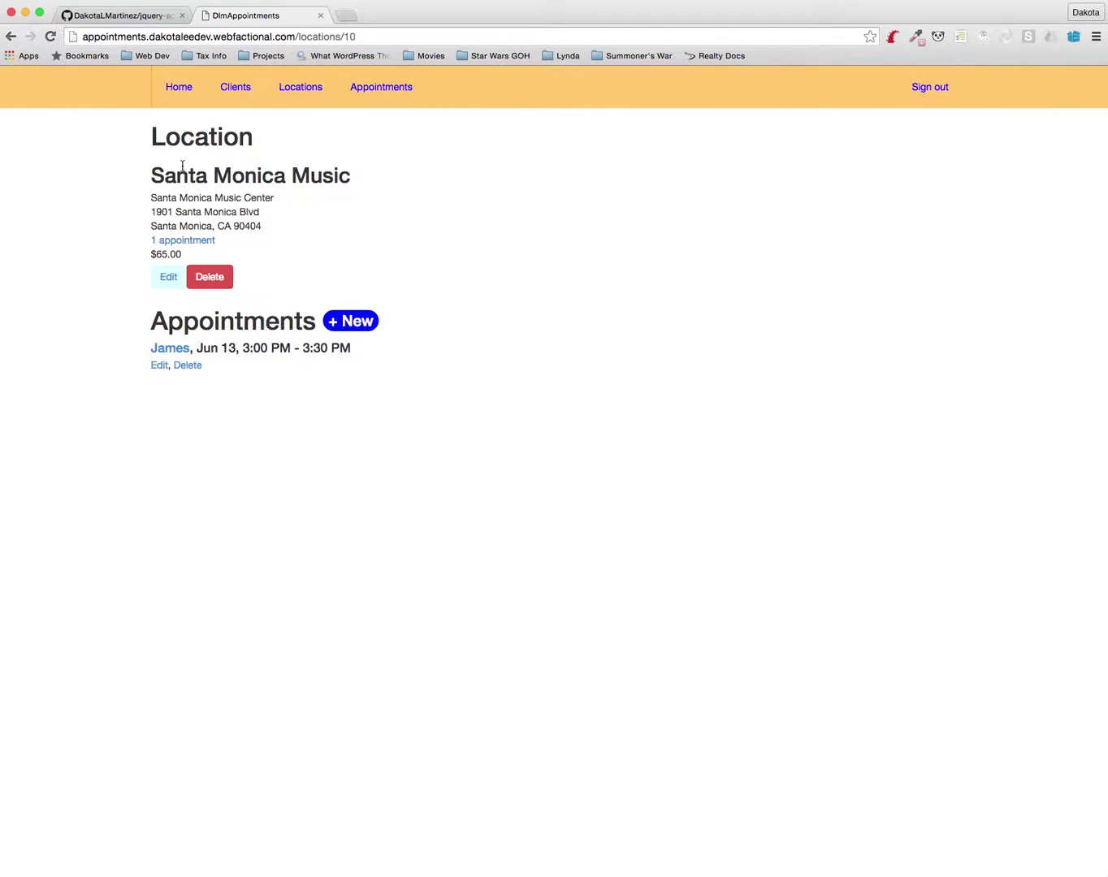
click(359, 323)
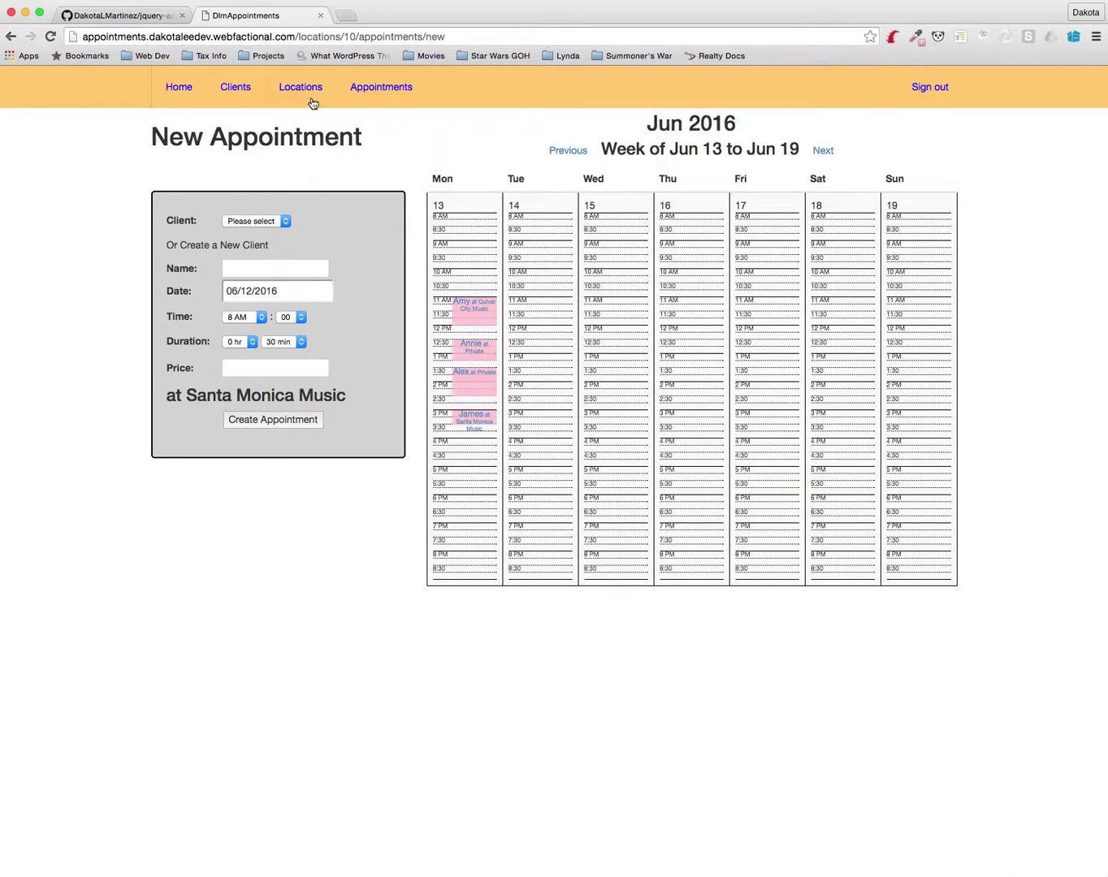
Open the Clients list showing four clients with prices $65, $95, $75 and $95
click(238, 90)
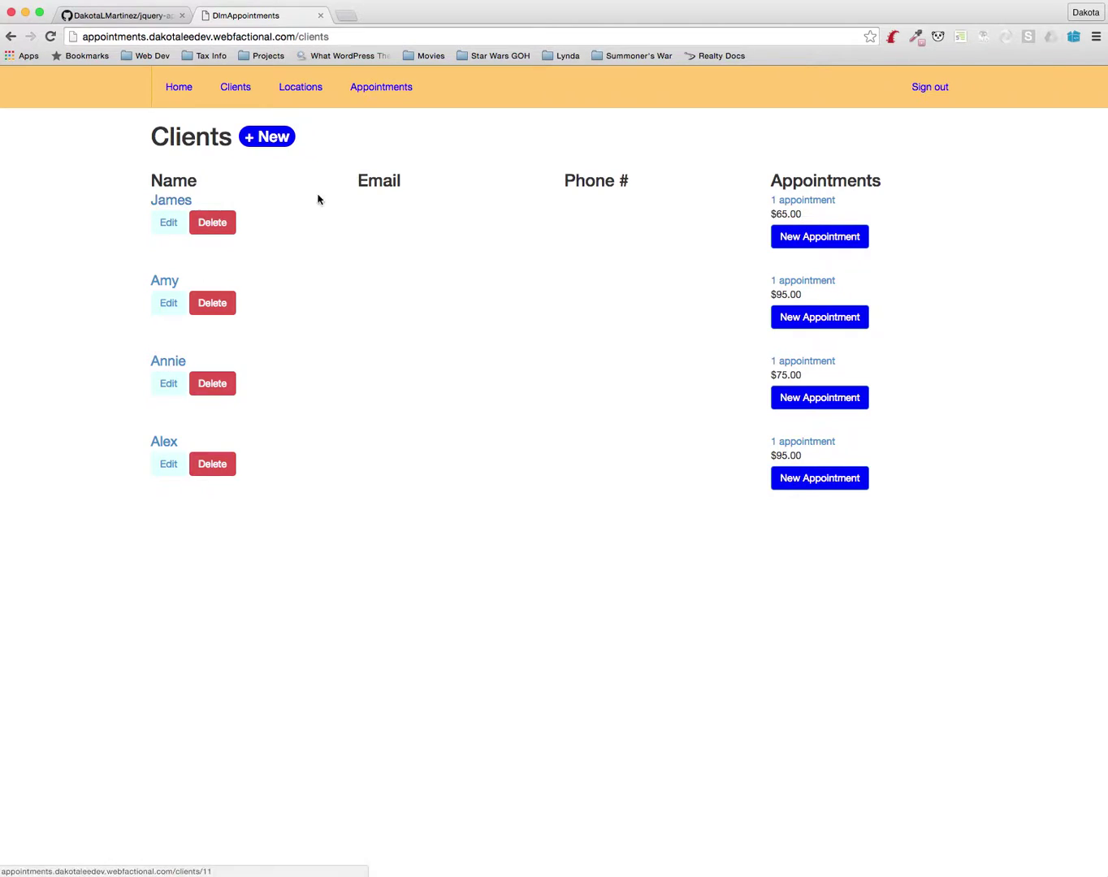
Open the client's record in the Edit Client form from the Clients list
click(163, 226)
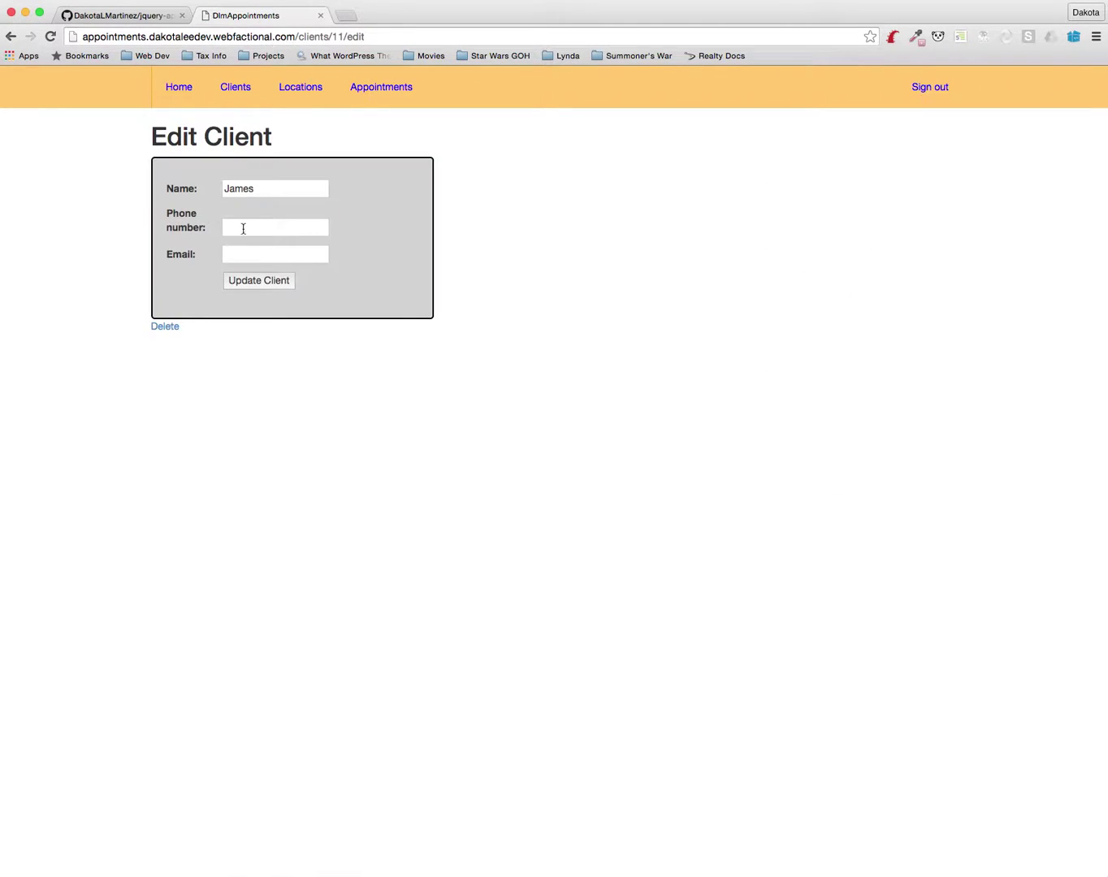
Fill in the client's phone number and e-mail, update the client, and return to Clients
click(259, 225)
text(111-111-1111)
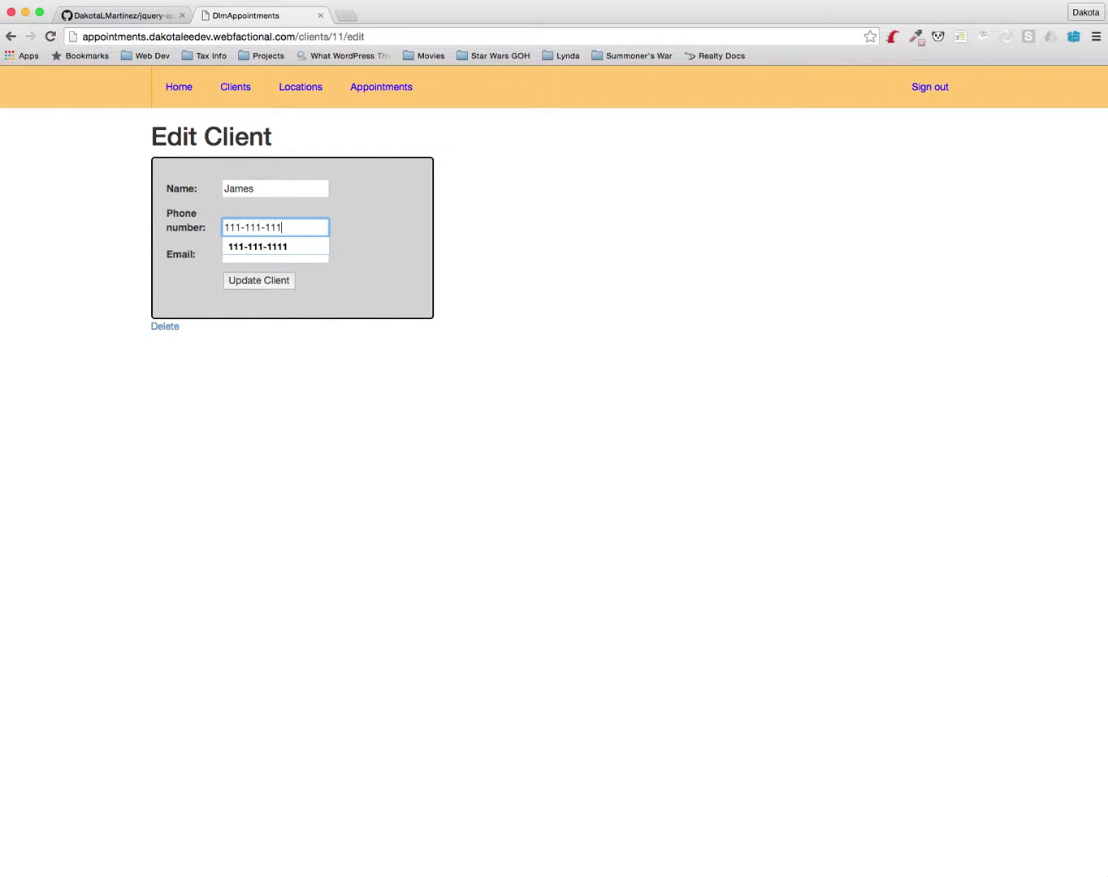
key(Tab)
text(test@test.com)
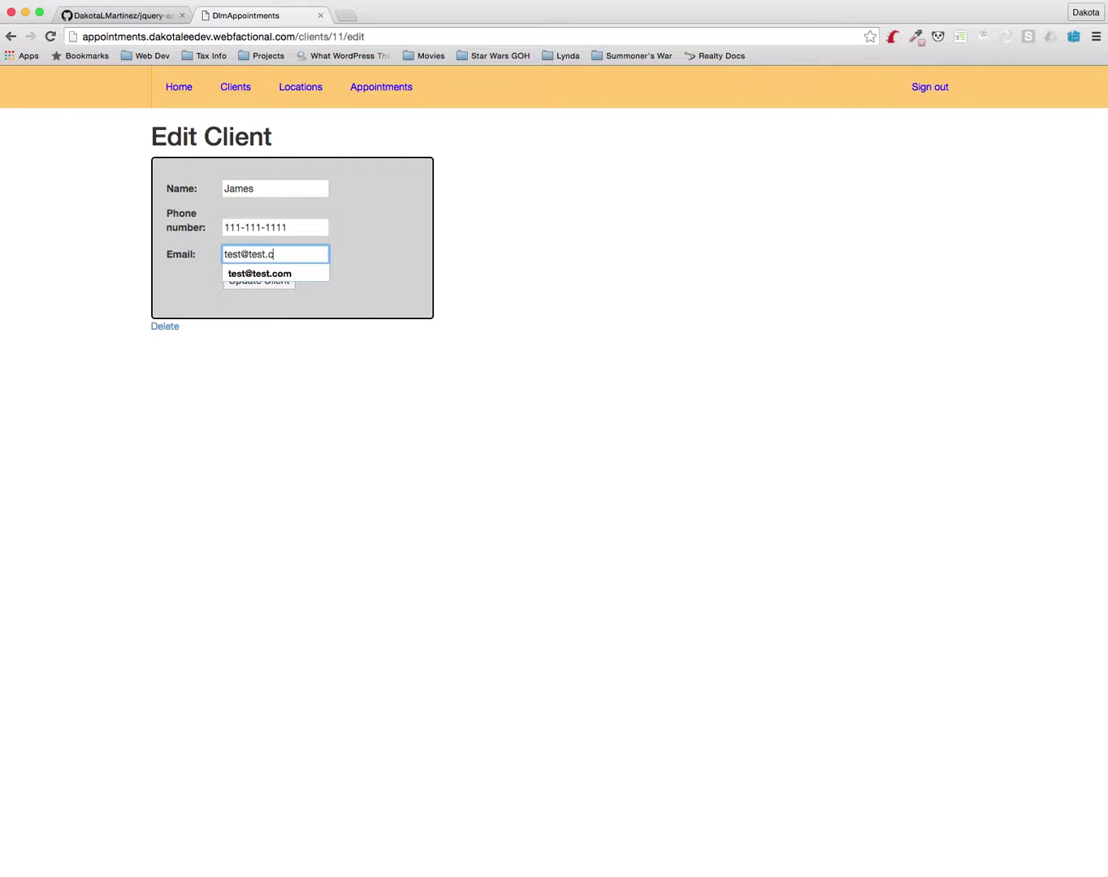
key(Tab)
key(Return)
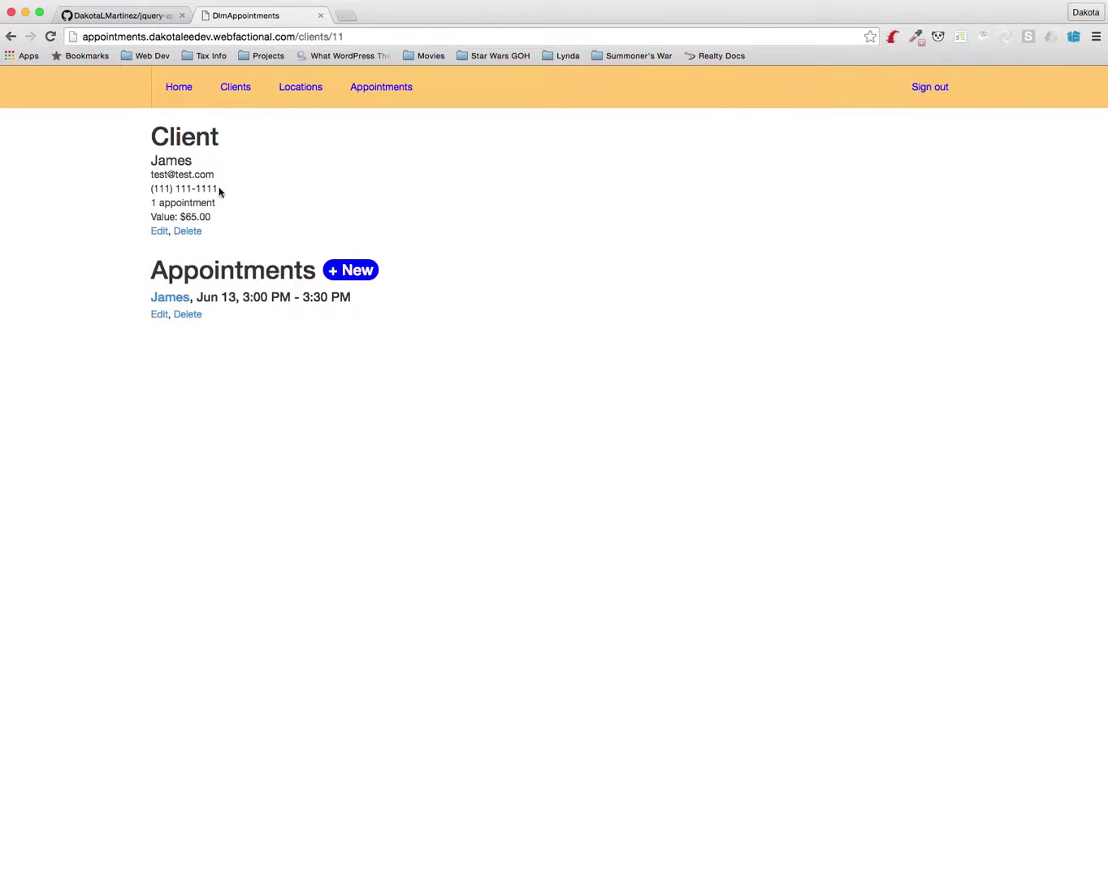
click(234, 89)
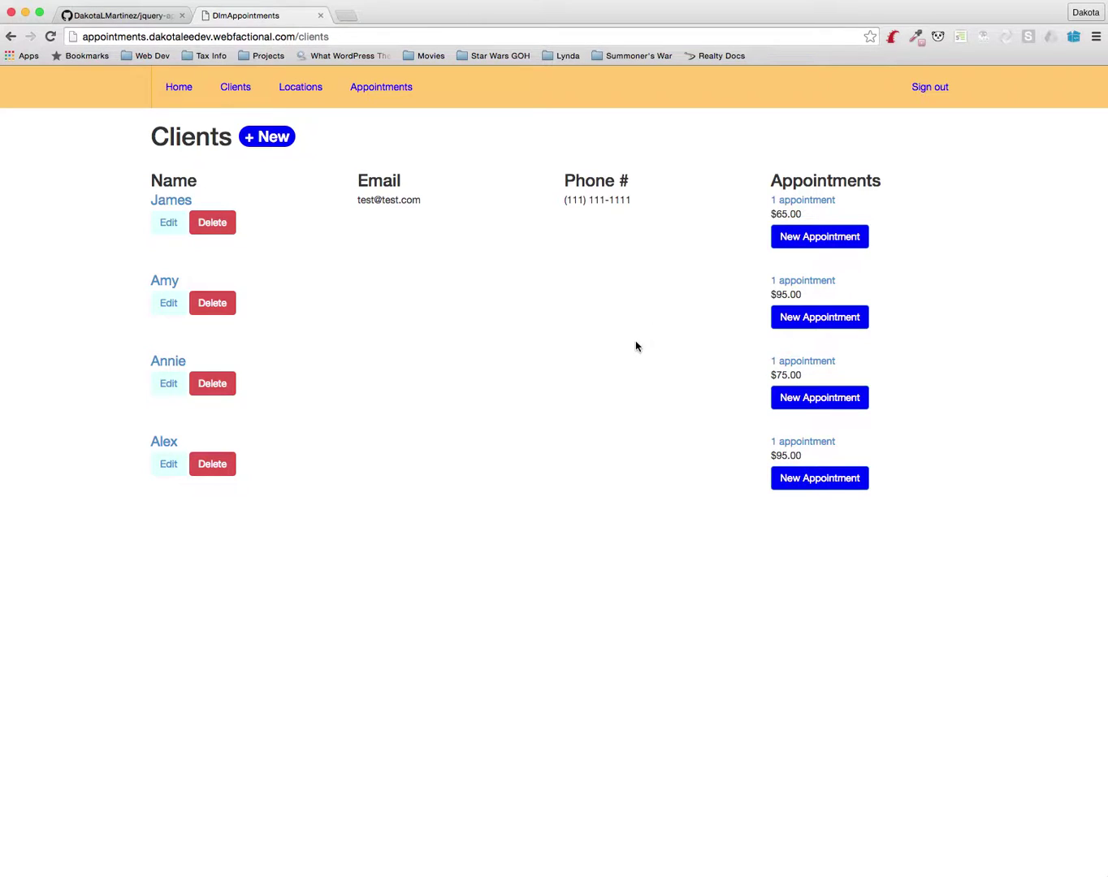
Open a New Appointment form from the client's row on the Clients page
click(806, 243)
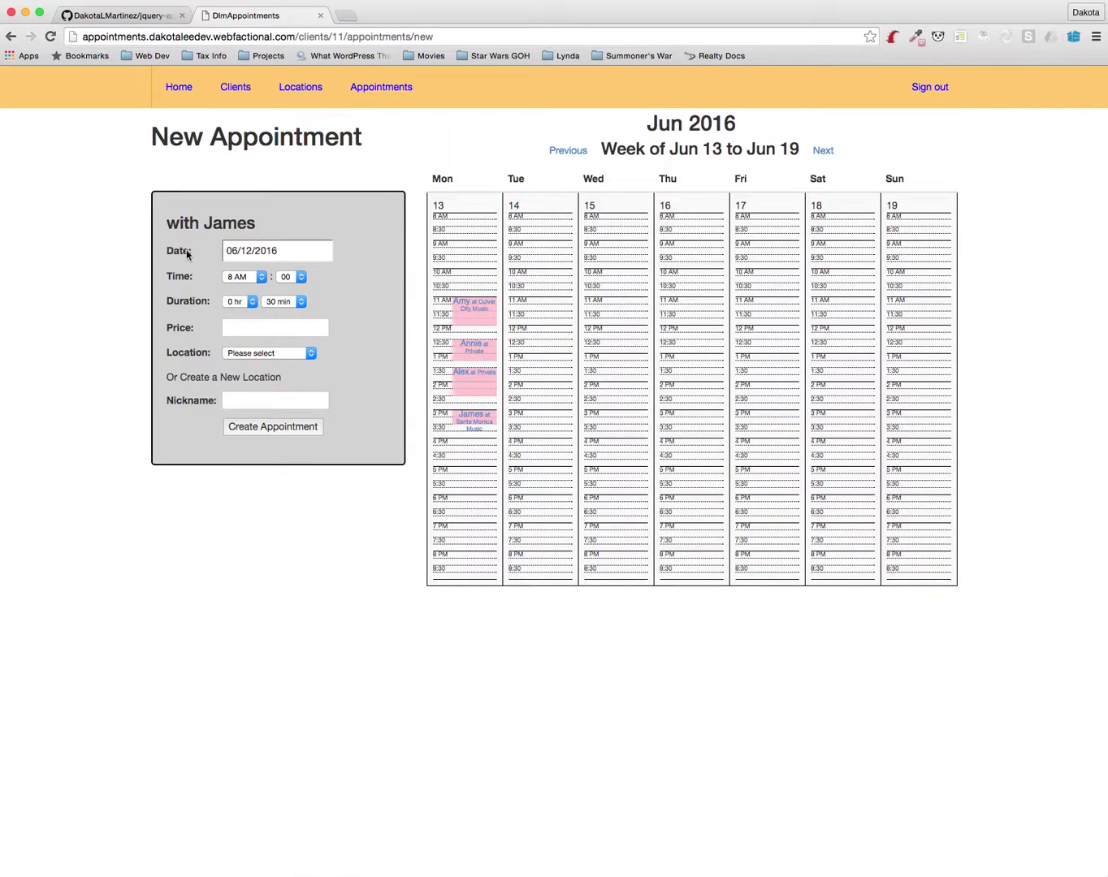